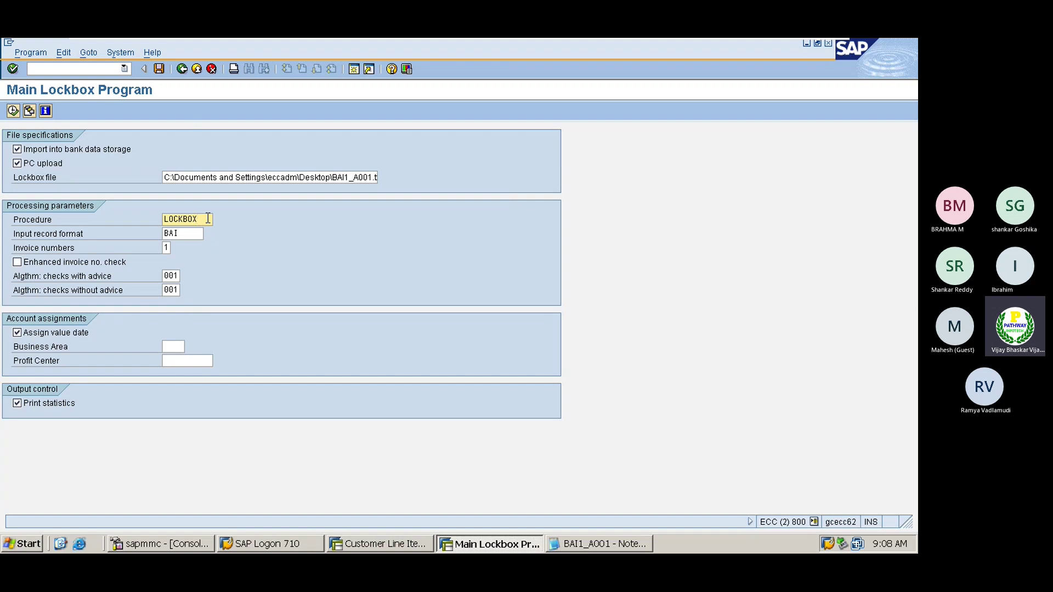
Review the search rules offered for invoice numbers, then close that list.
left_click(182, 234)
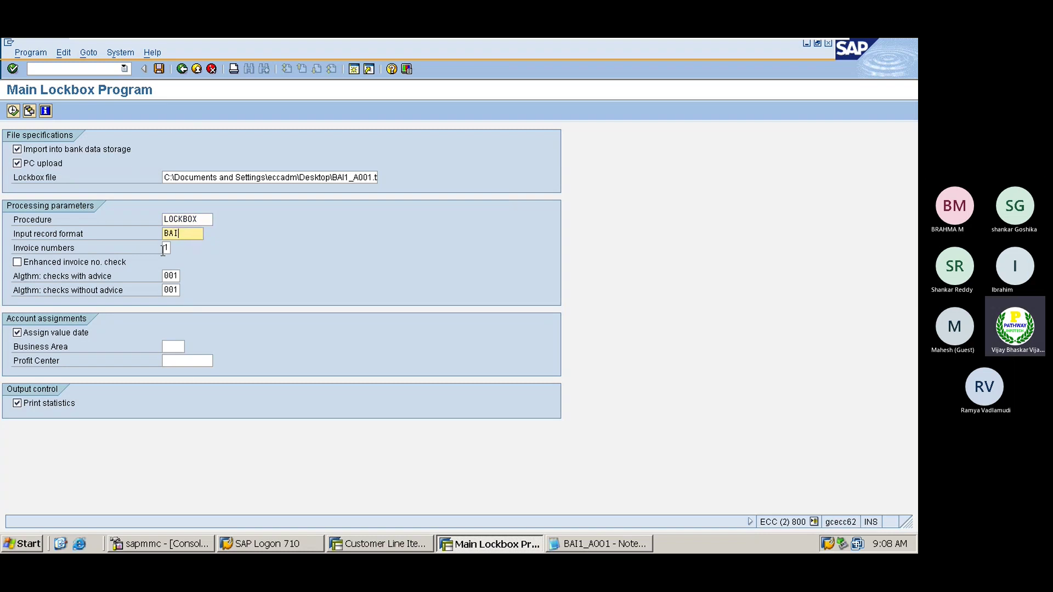
left_click(164, 250)
left_click(176, 248)
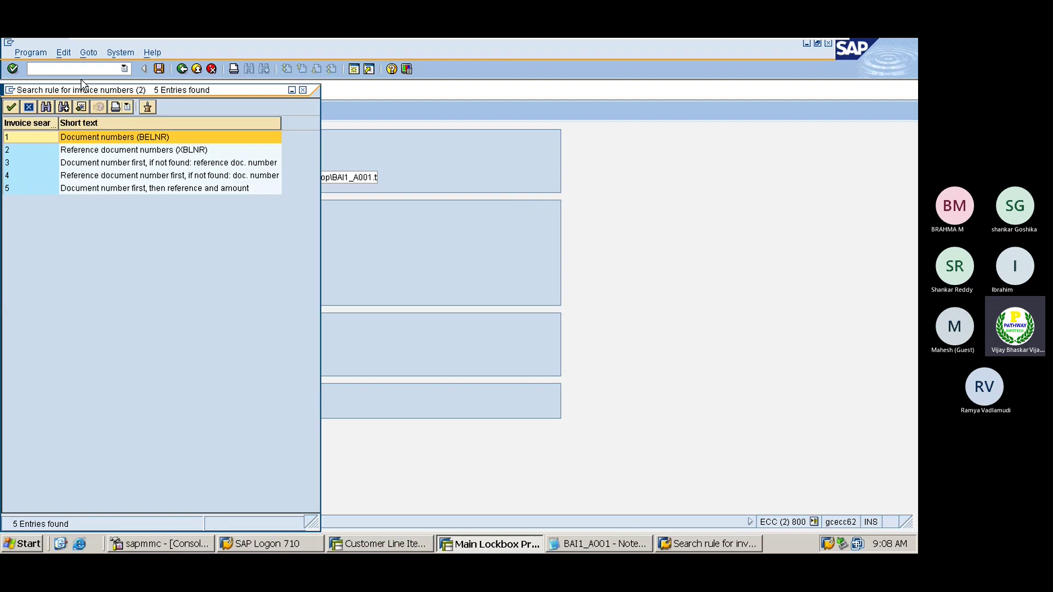
left_click_drag(77, 89, 450, 113)
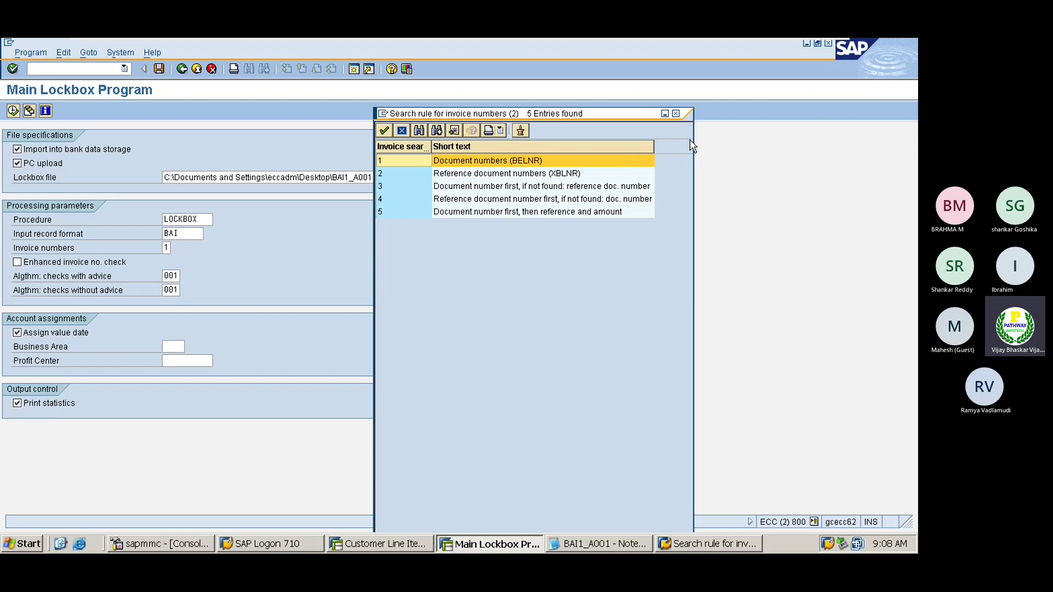
left_click(676, 113)
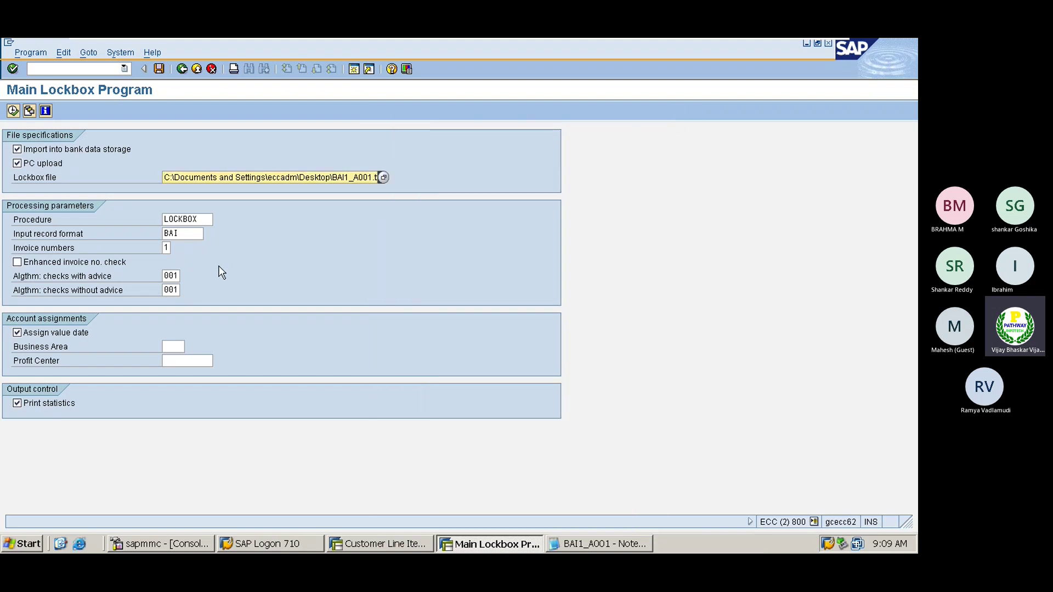
List the posting algorithms for checks with advice, showing 001 On account and 003 Distribute by date.
left_click(174, 275)
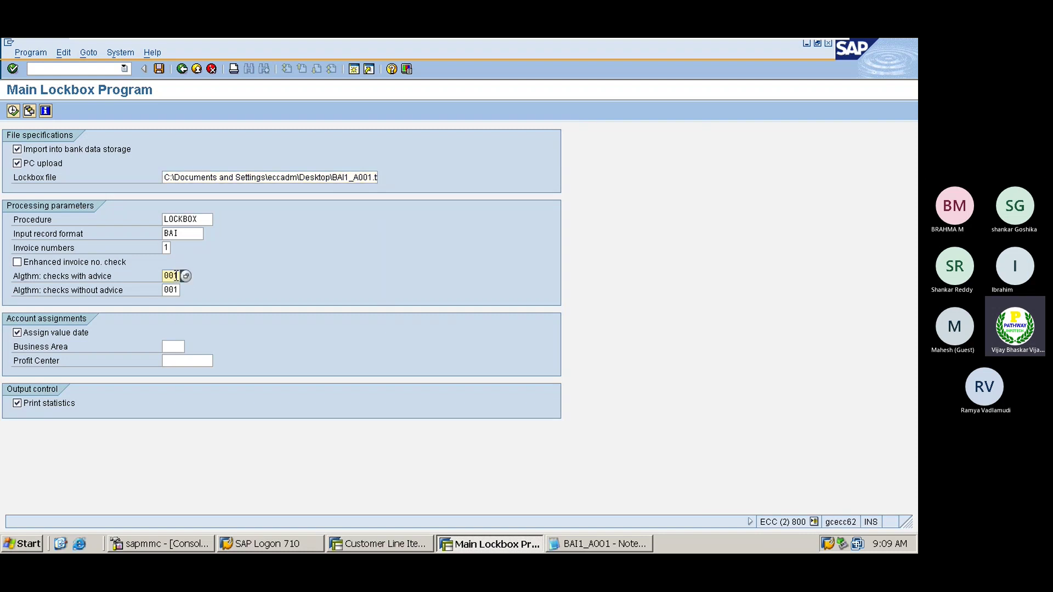
left_click(185, 276)
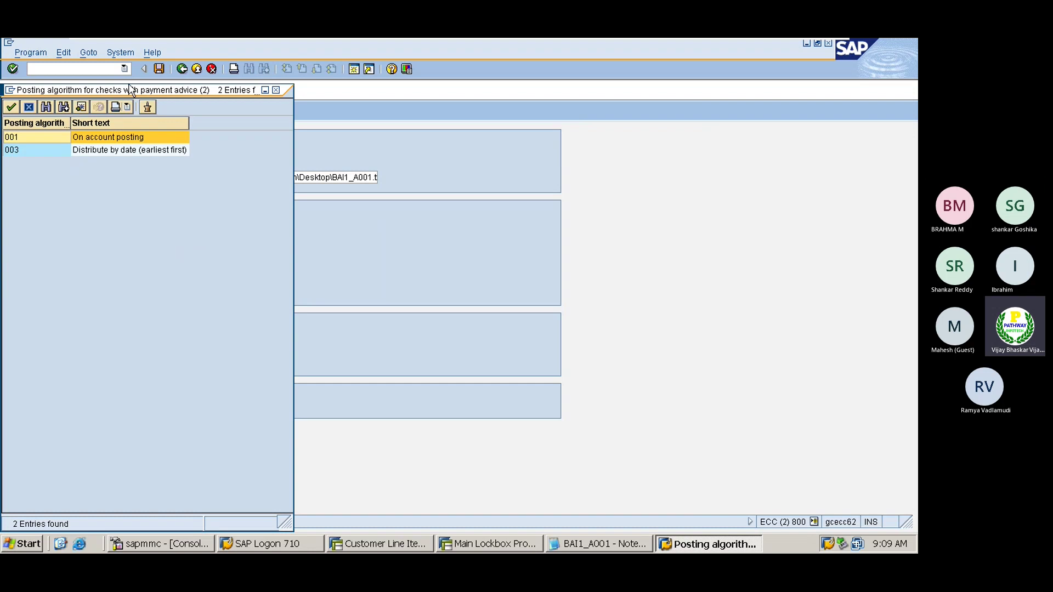
left_click_drag(130, 89, 548, 92)
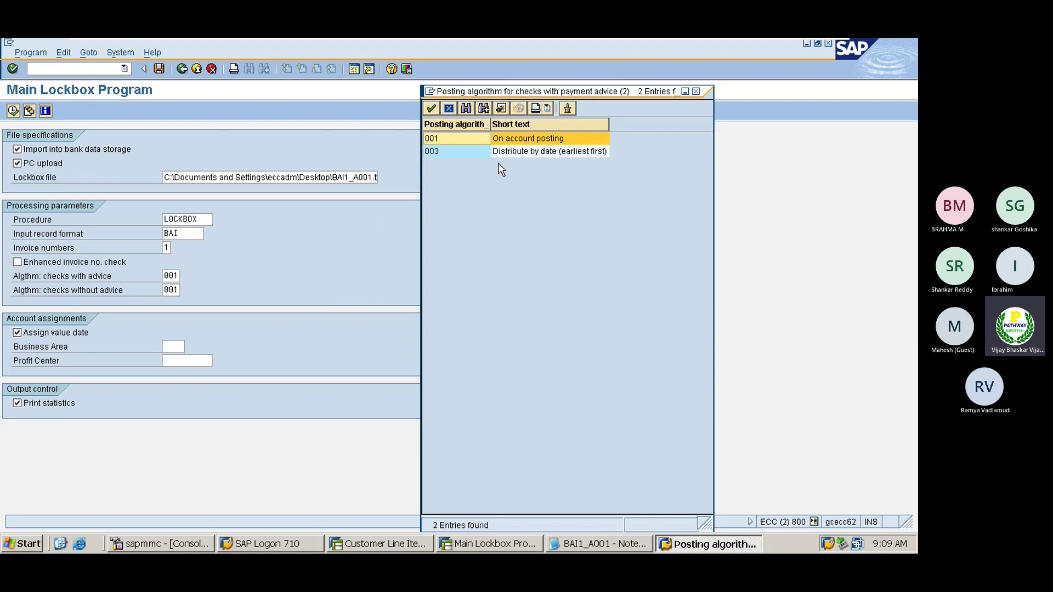
In the ECC and S4HANA workbook, enter 'On accoun t postings' in cell B915.
mouse_move(590, 38)
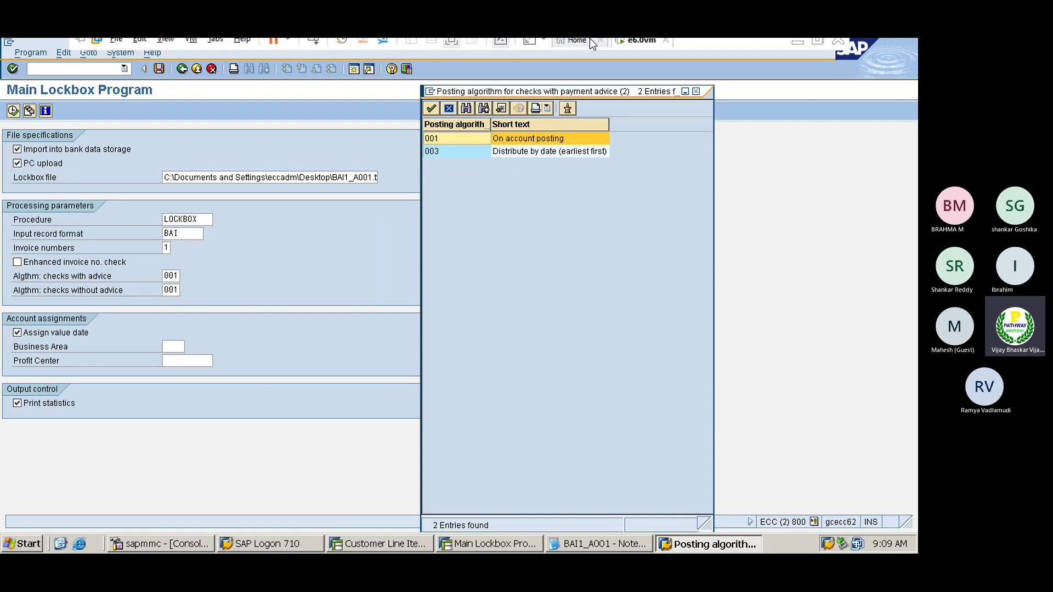
left_click(796, 50)
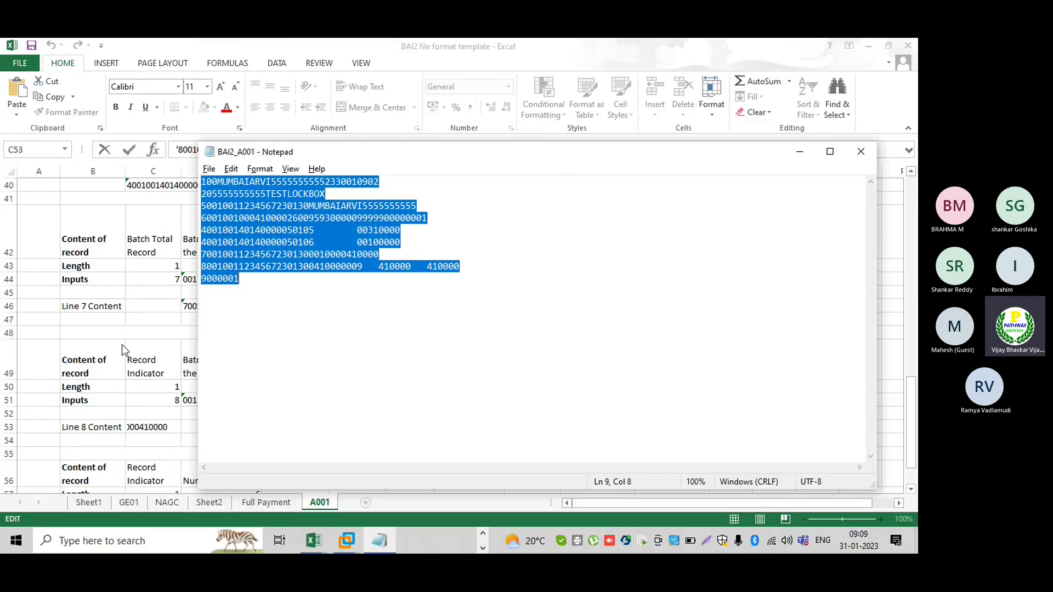
mouse_move(315, 542)
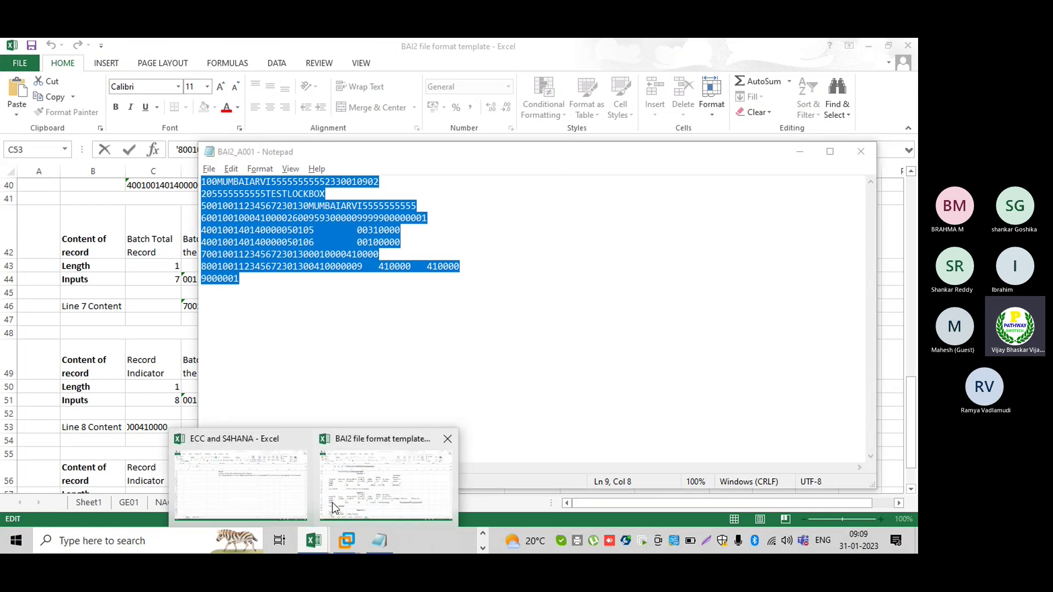
left_click(332, 503)
key("alt+Tab")
left_click_drag(181, 331, 122, 282)
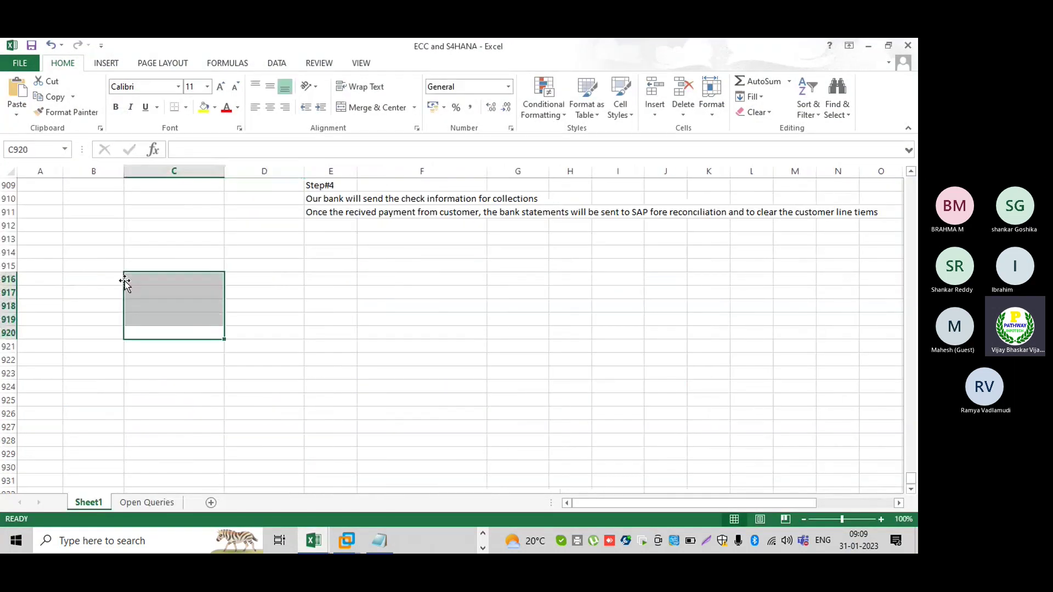
left_click(109, 265)
type("On ac")
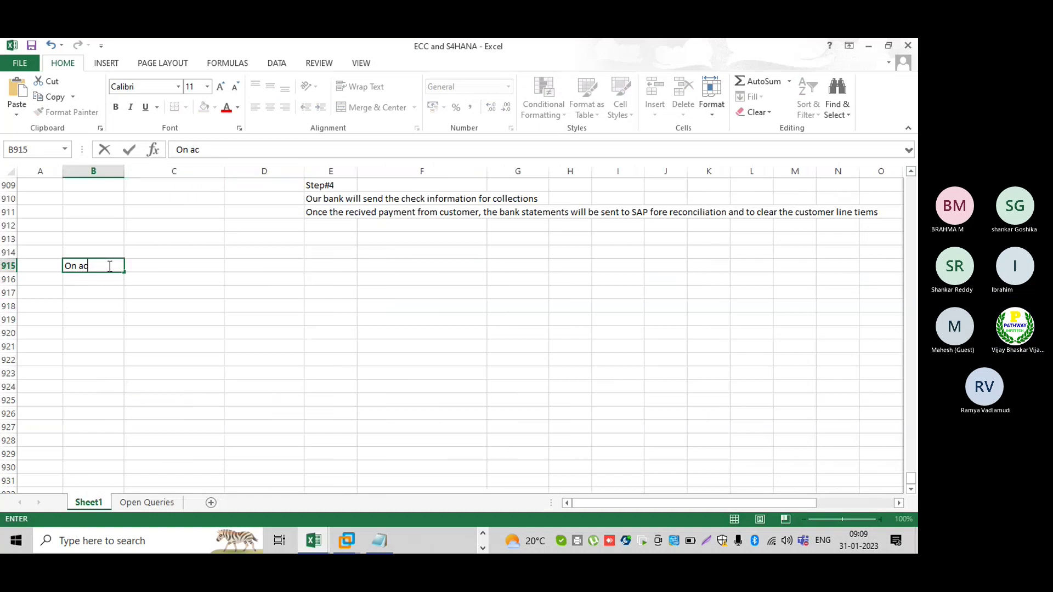
type("coun t postings")
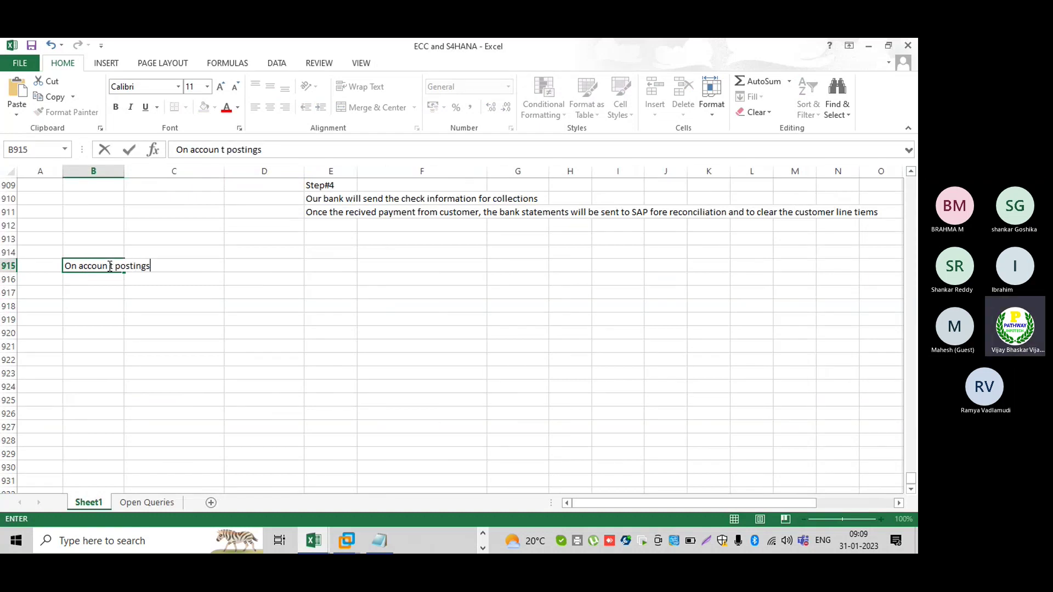
key("Return")
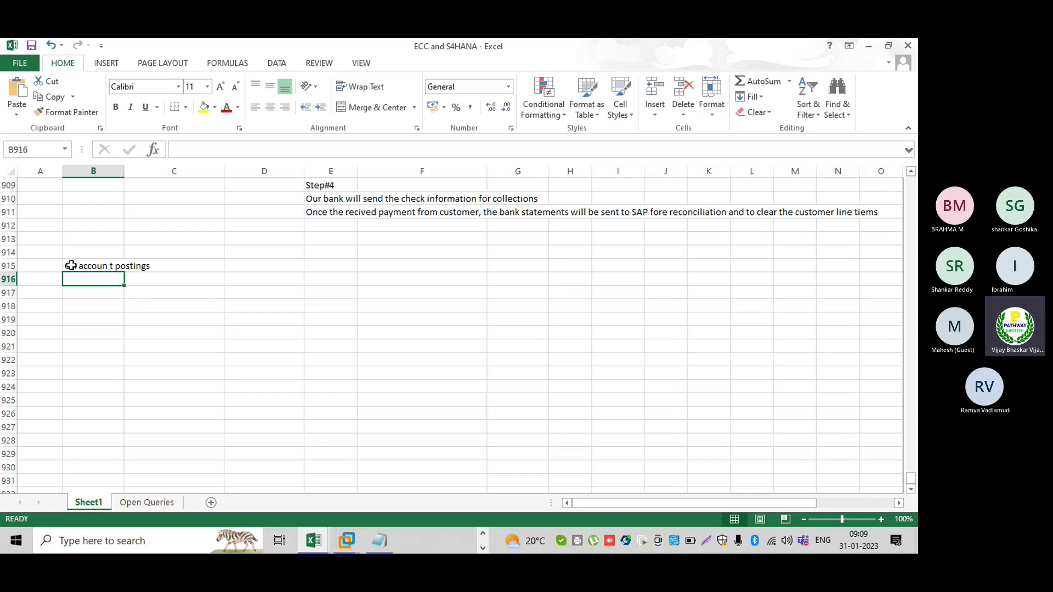
Enter 'We are receiving payment from customer - 410000' in cell B916.
type("We are re")
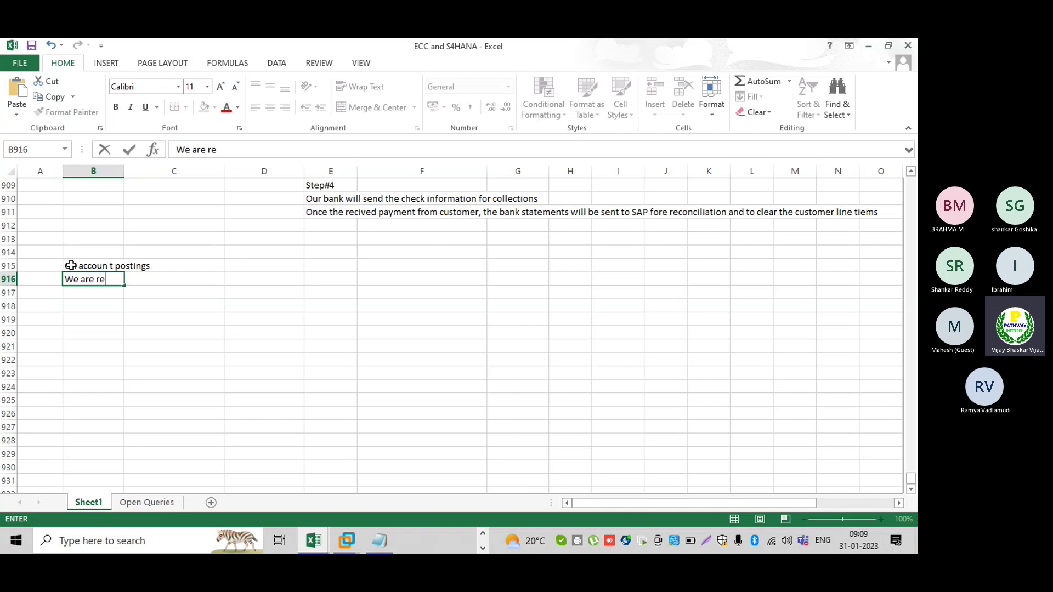
type("ceiveg")
key("BackSpace")
key("BackSpace")
type("in")
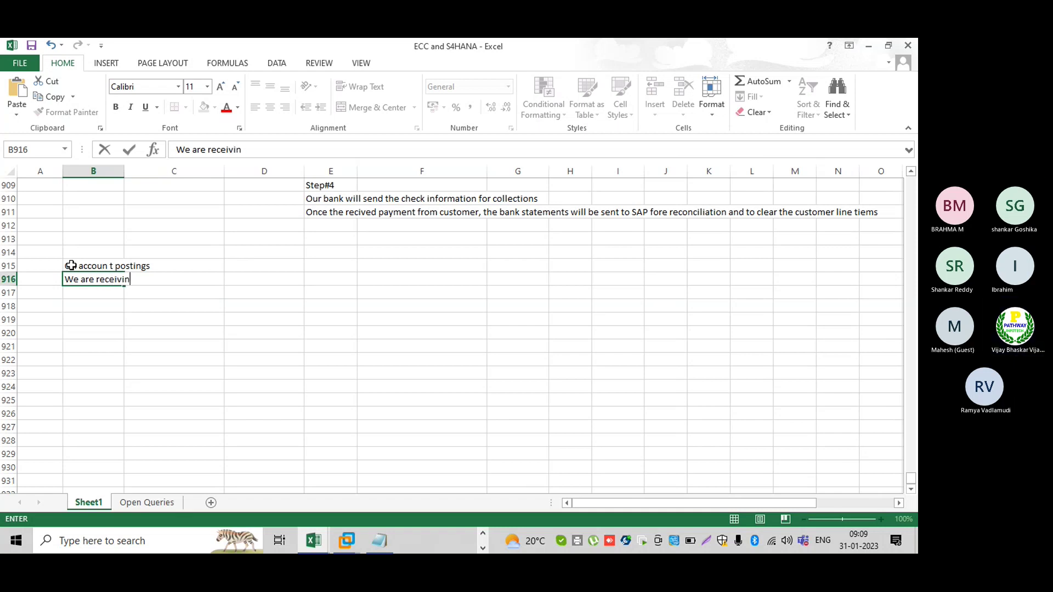
type("g payment fr")
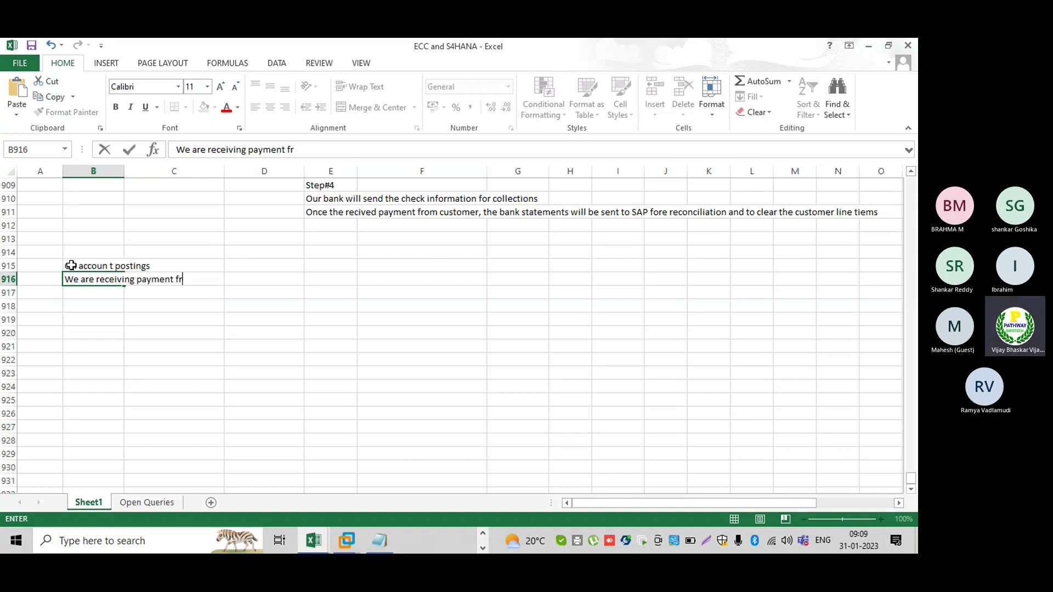
type("om customer - ")
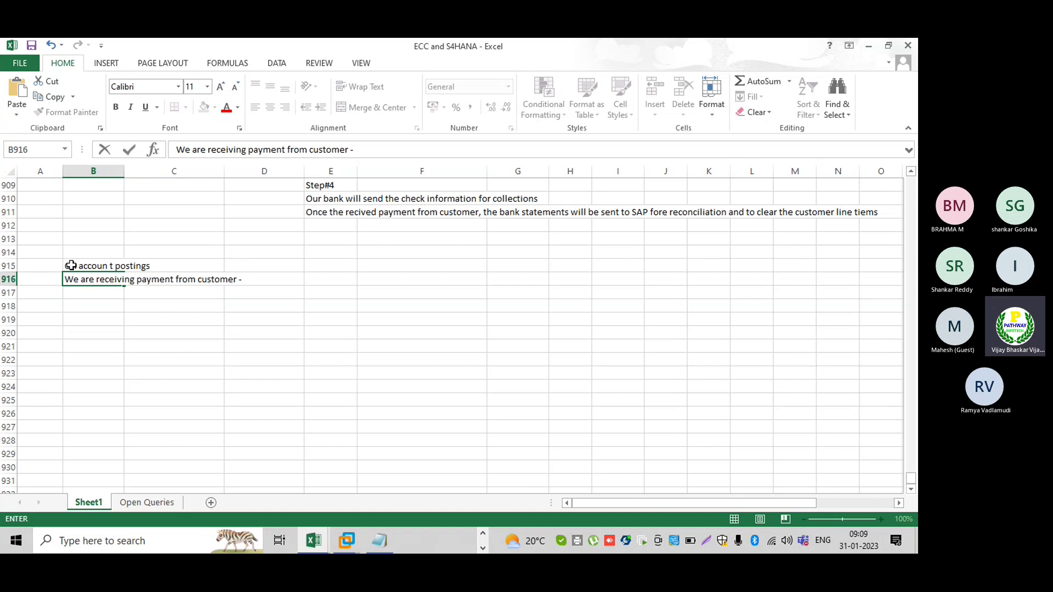
type("410000")
key("Return")
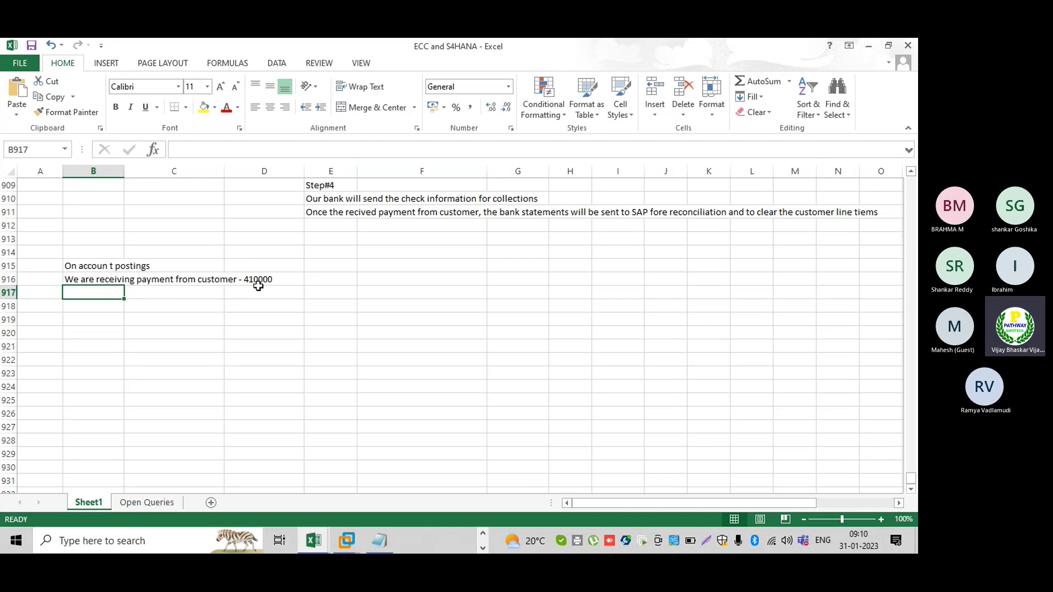
Close the algorithm list and view customer 500100's four open items totalling 2,943,333.00 INR.
mouse_move(346, 541)
left_click(419, 474)
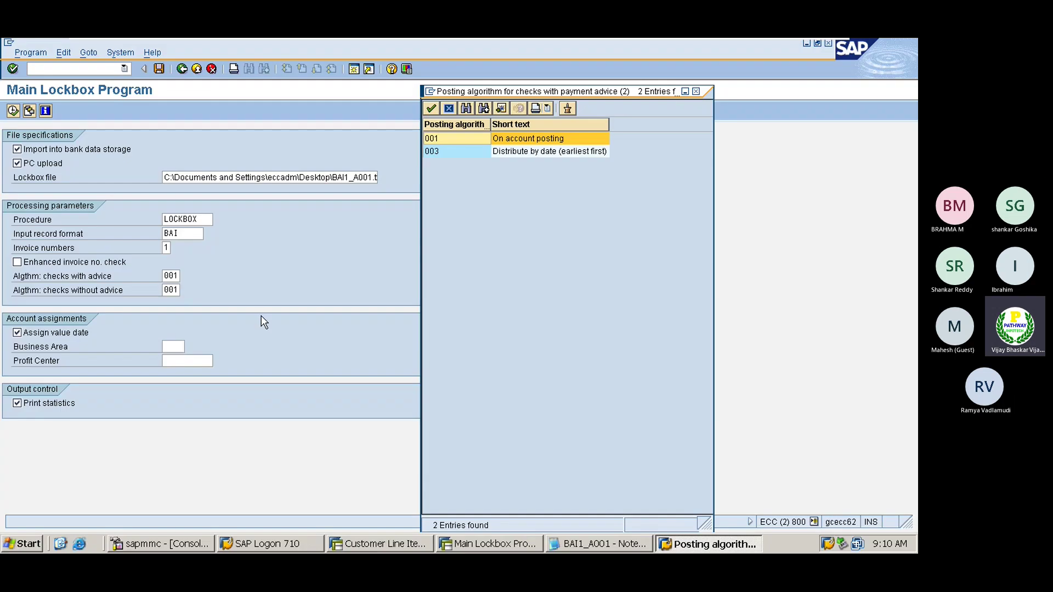
left_click(696, 91)
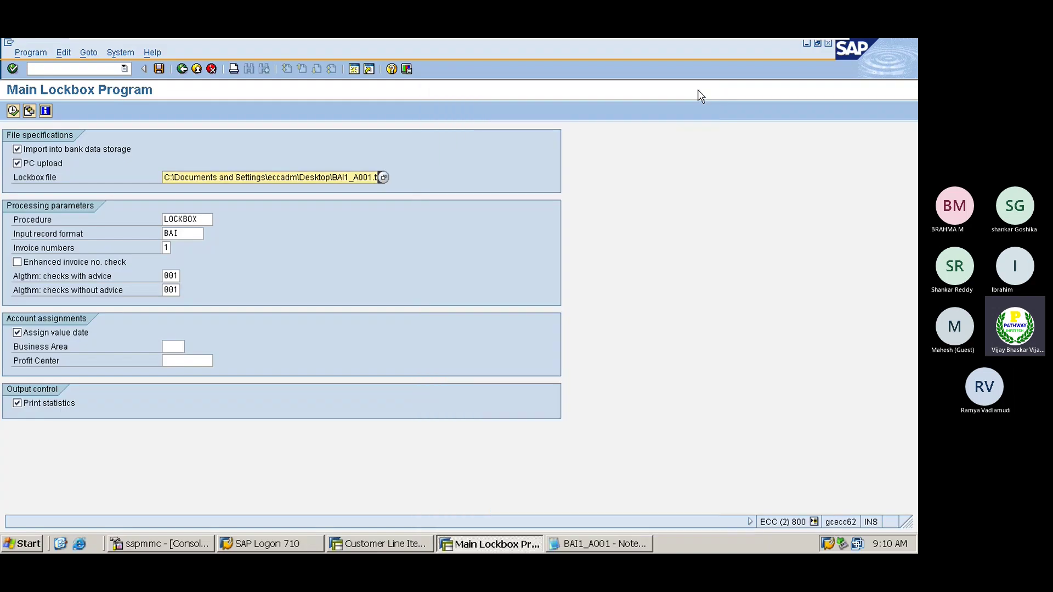
left_click(427, 543)
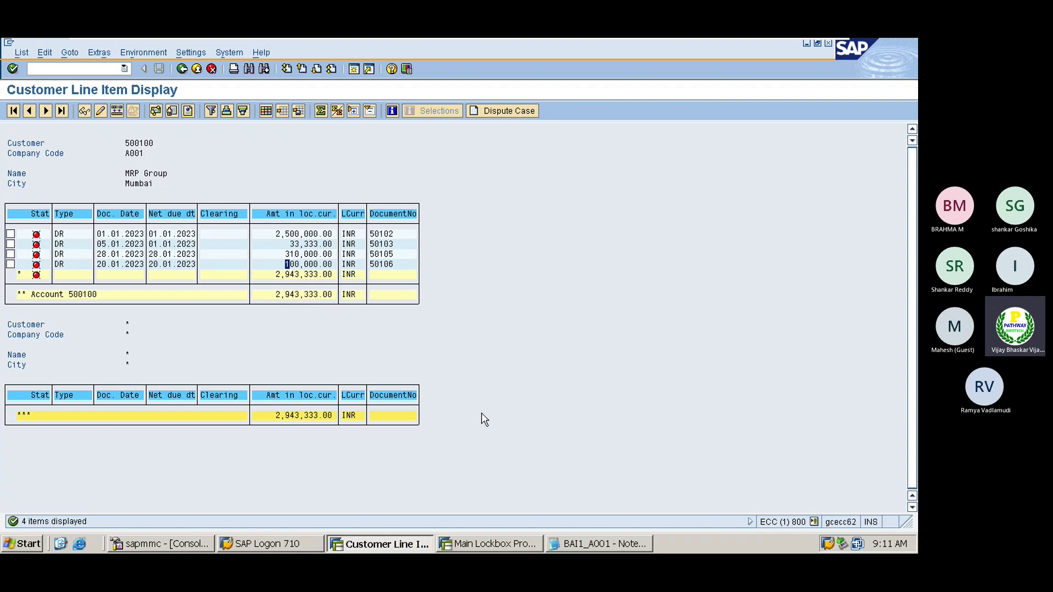
Switch back to the Main Lockbox Program form with procedure LOCKBOX and format BAI.
left_click(493, 544)
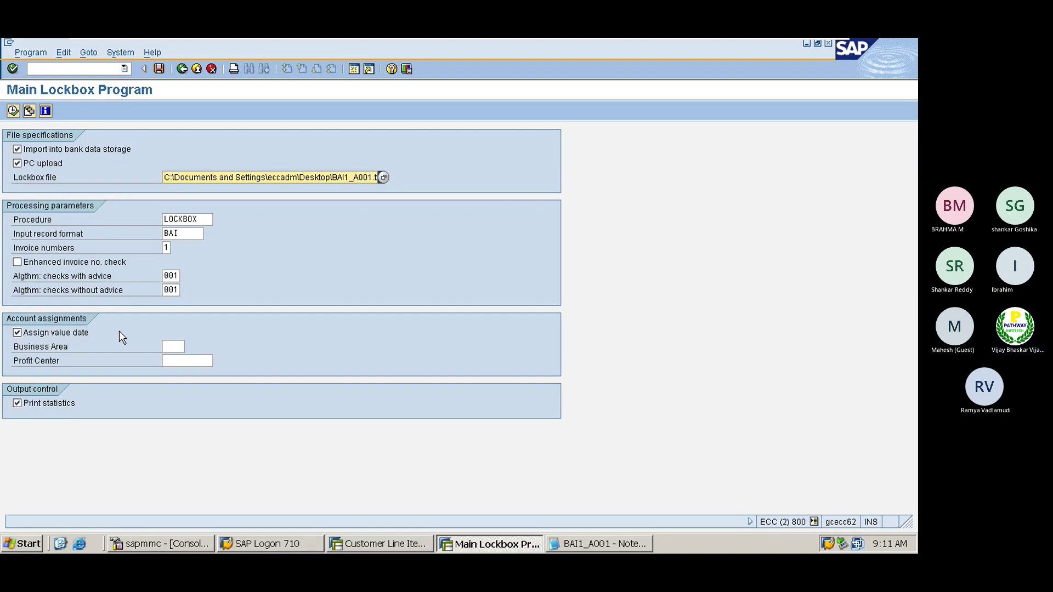
Check the Business Area and Profit Center fields on the lockbox form.
left_click(175, 344)
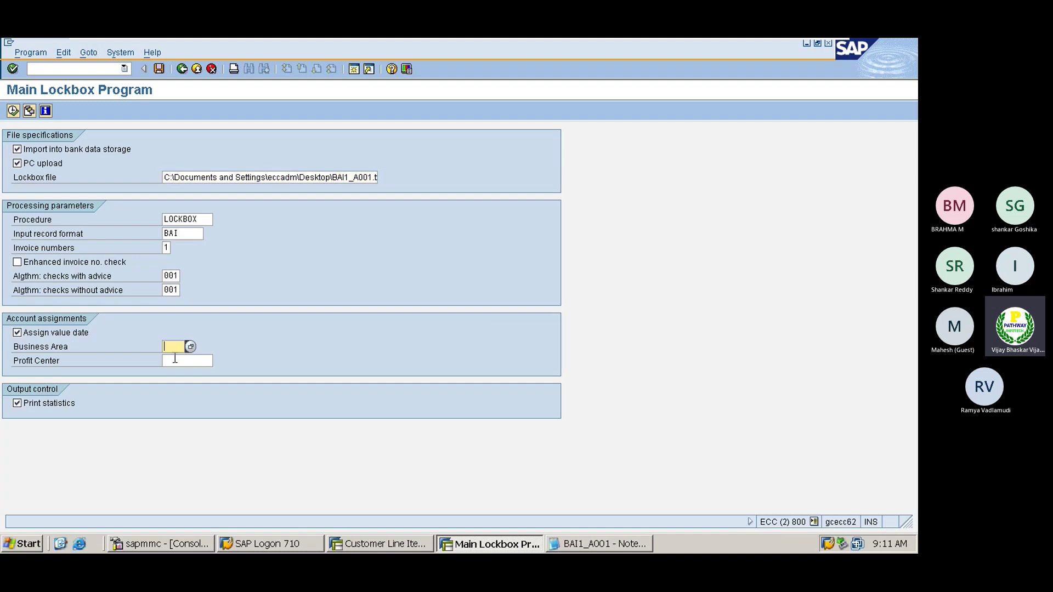
left_click(174, 358)
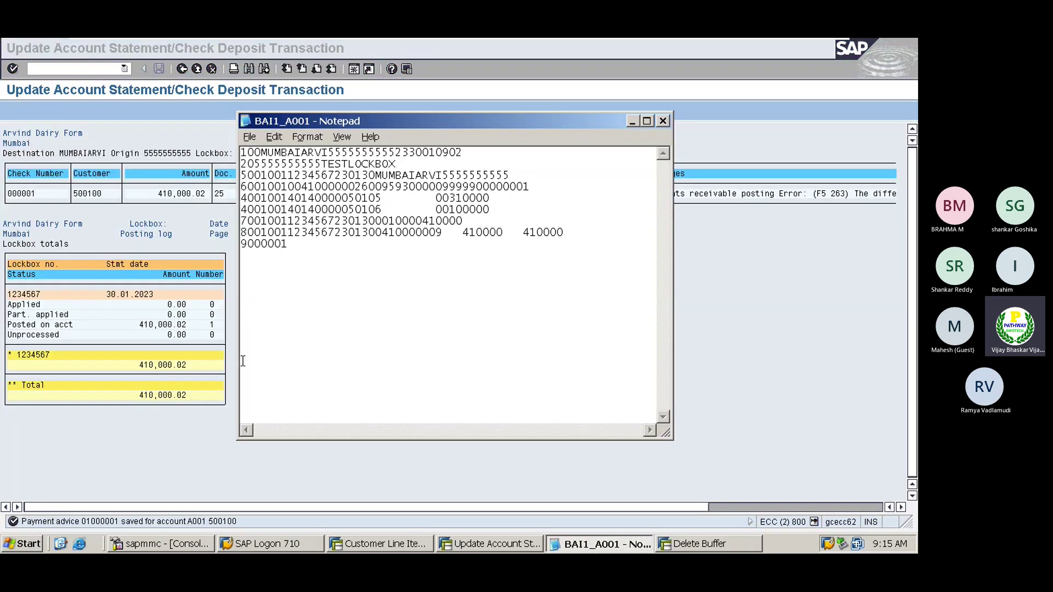
Delete only MUMBAIARVI statement 65 from the application 0003 buffer, keeping the other six.
left_click(173, 444)
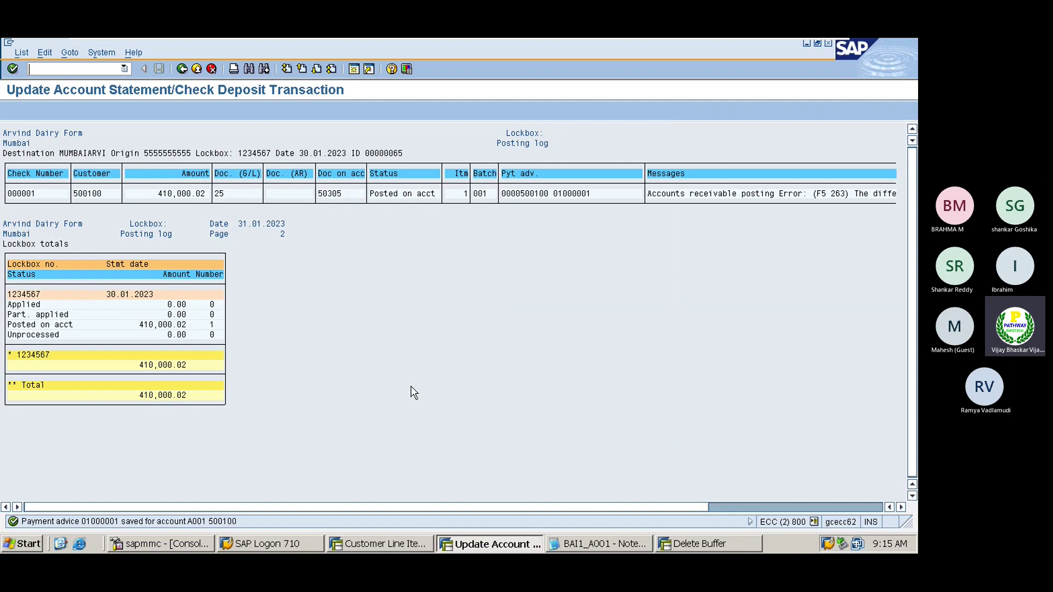
left_click(683, 545)
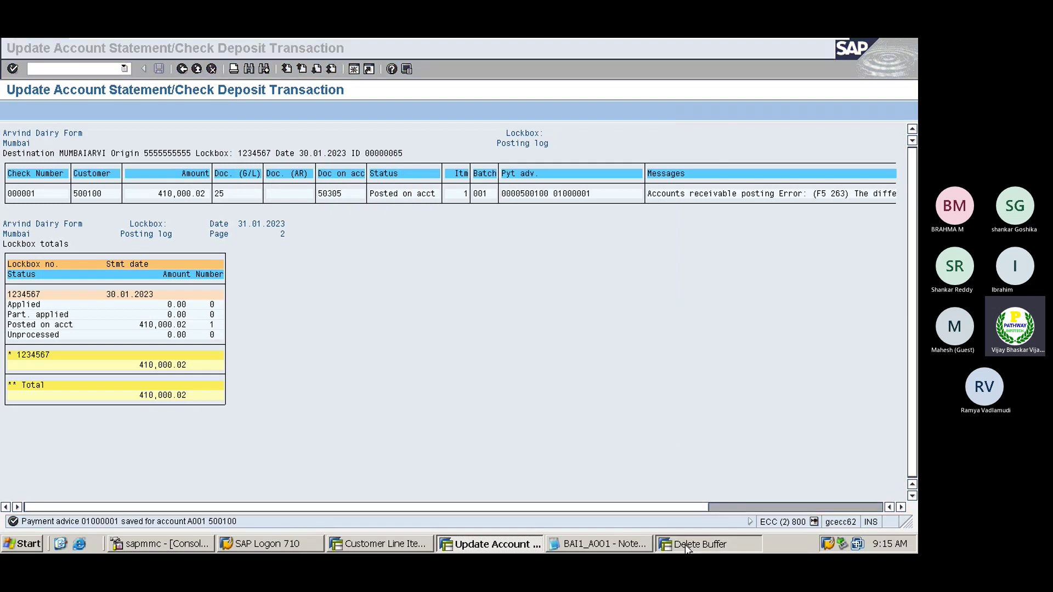
key("F3")
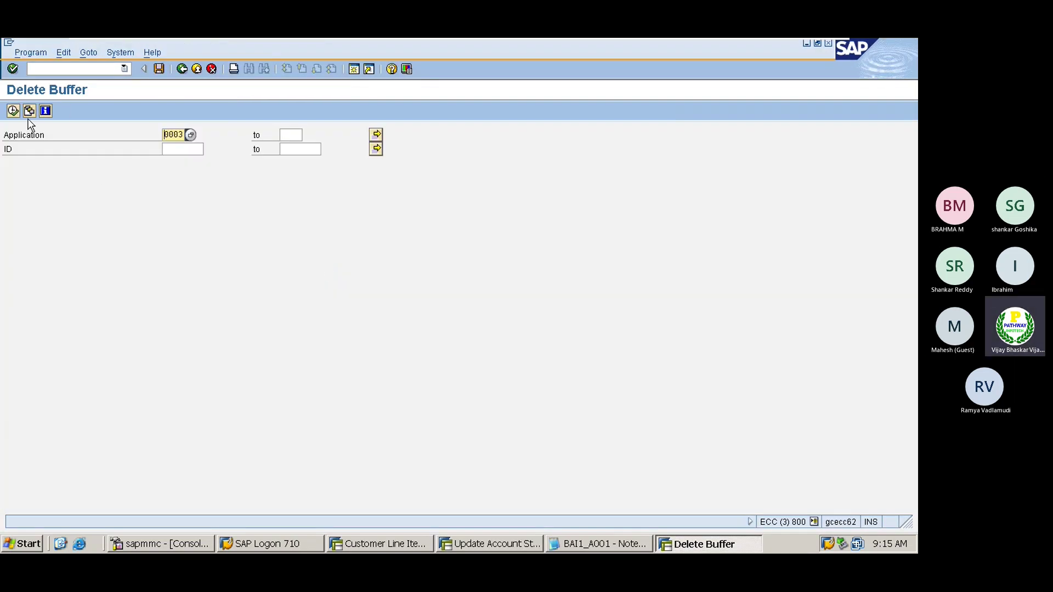
left_click(13, 111)
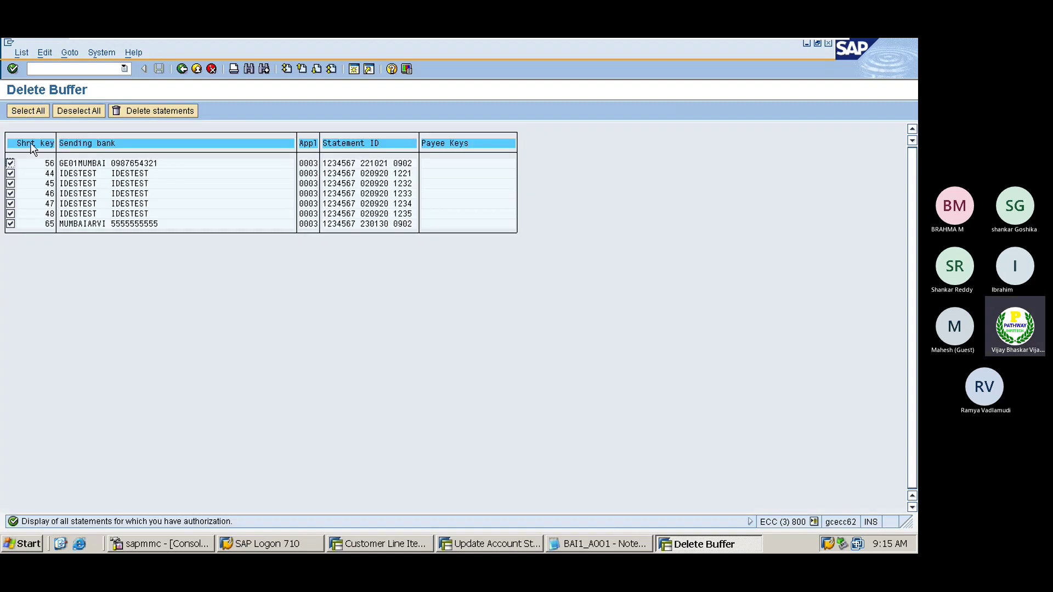
left_click(55, 111)
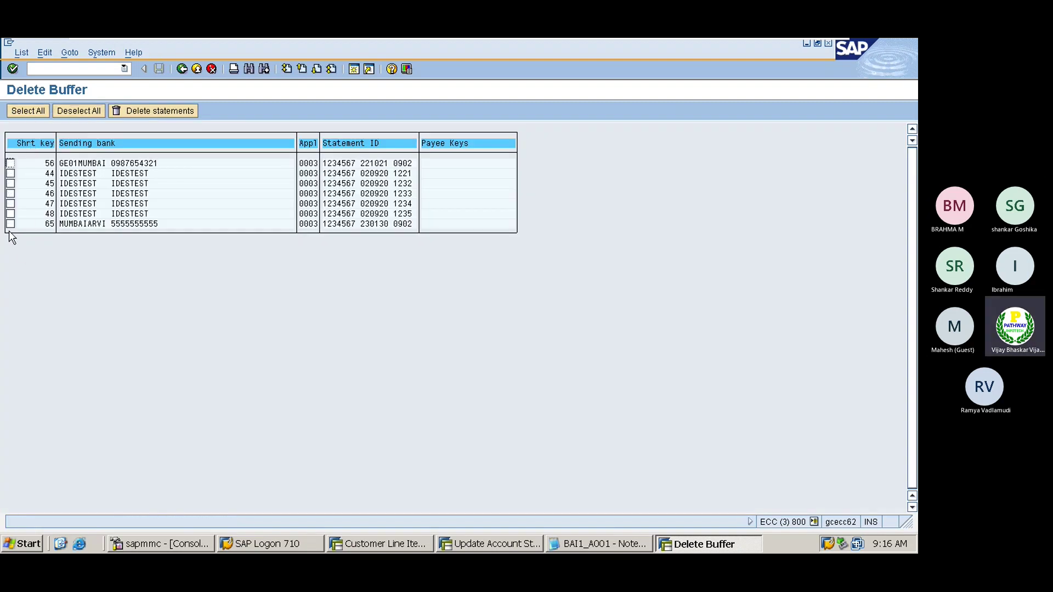
left_click(11, 224)
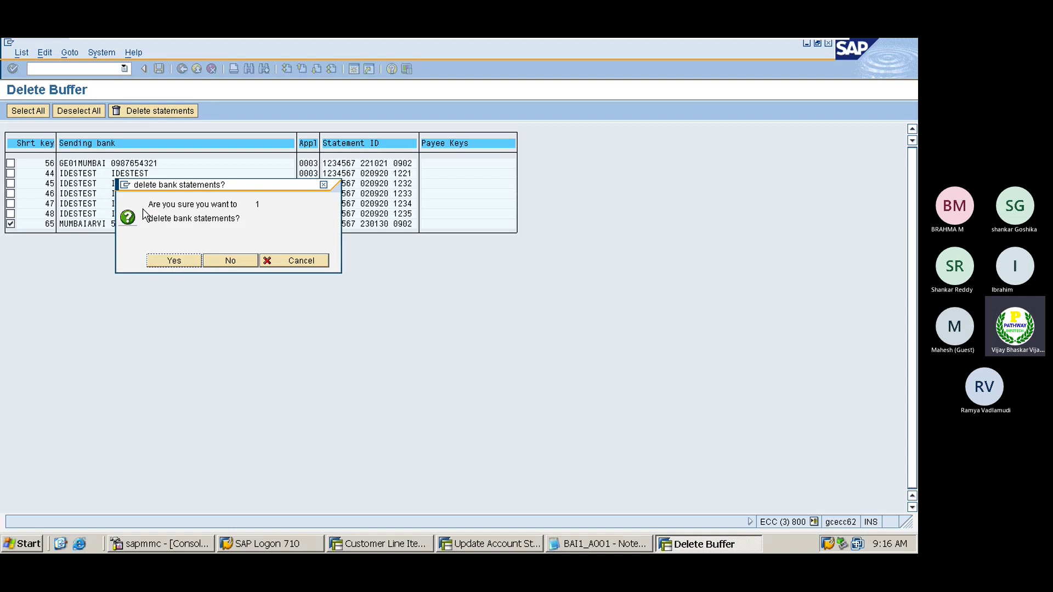
left_click(173, 261)
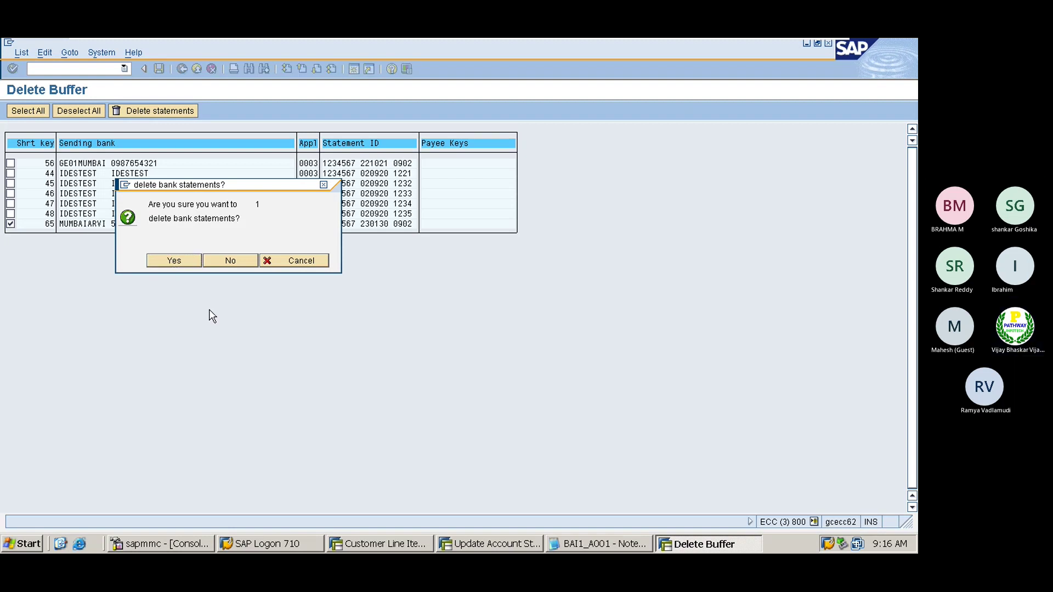
key("alt+Tab")
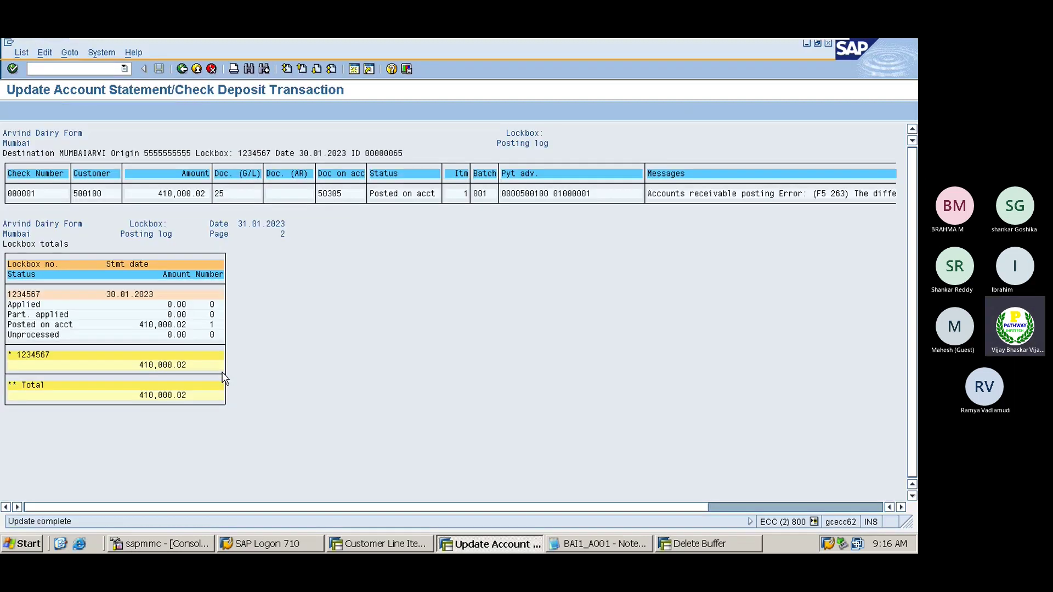
Go back to the lockbox selection screen and execute the import with unchanged settings.
scroll(224, 377, "down", 3)
key("F3")
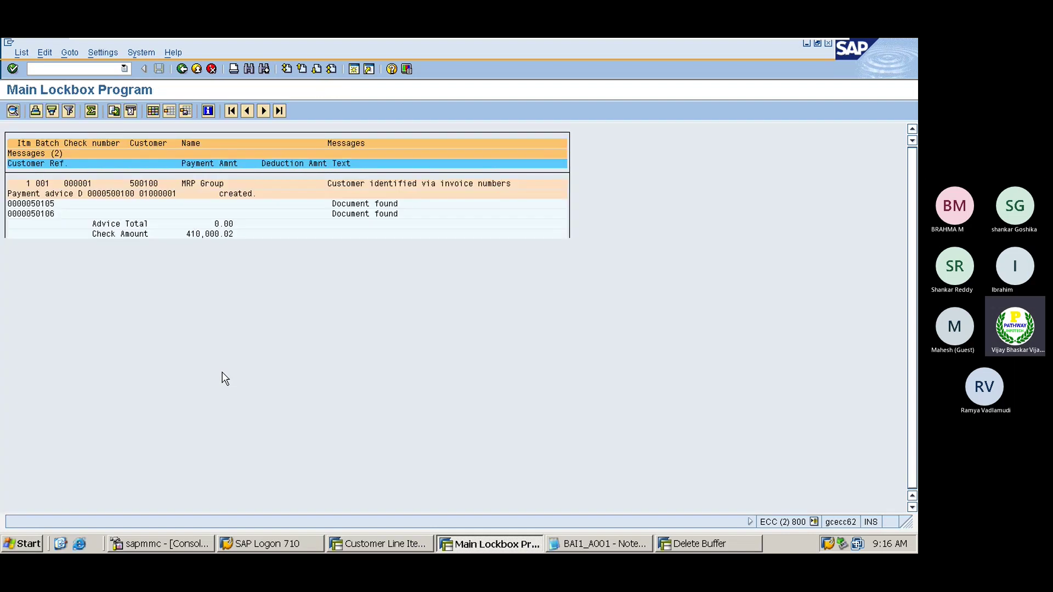
key("F3")
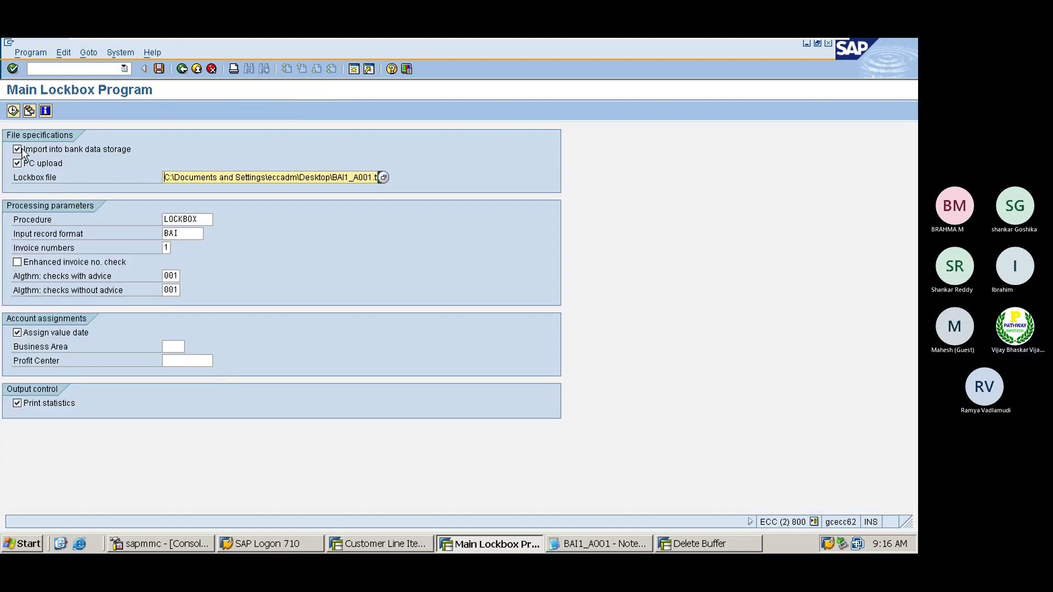
left_click(13, 113)
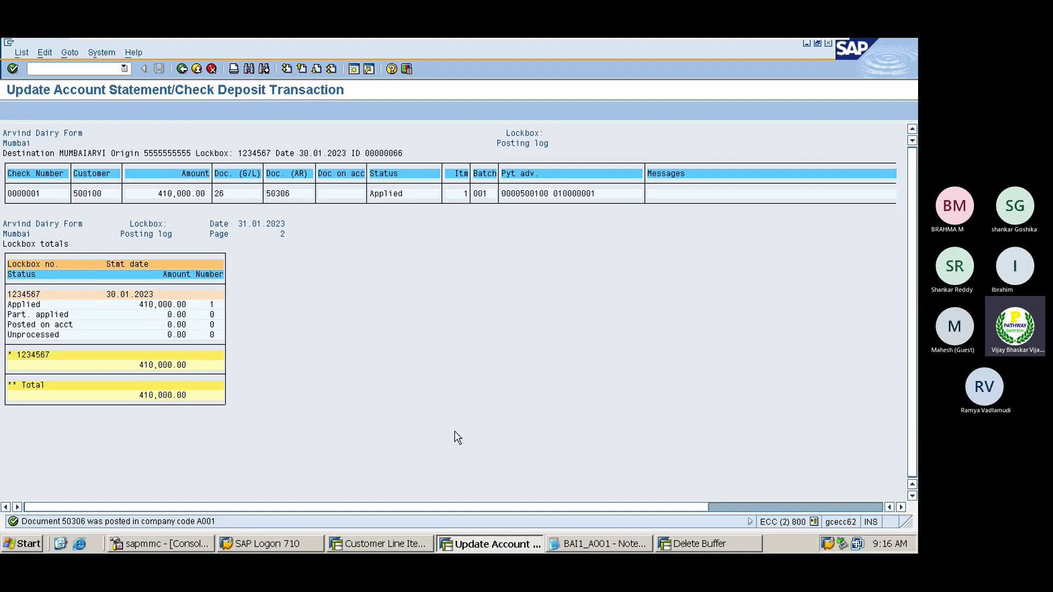
Refresh the line item list and display all open and cleared items for customer 500100.
left_click(380, 543)
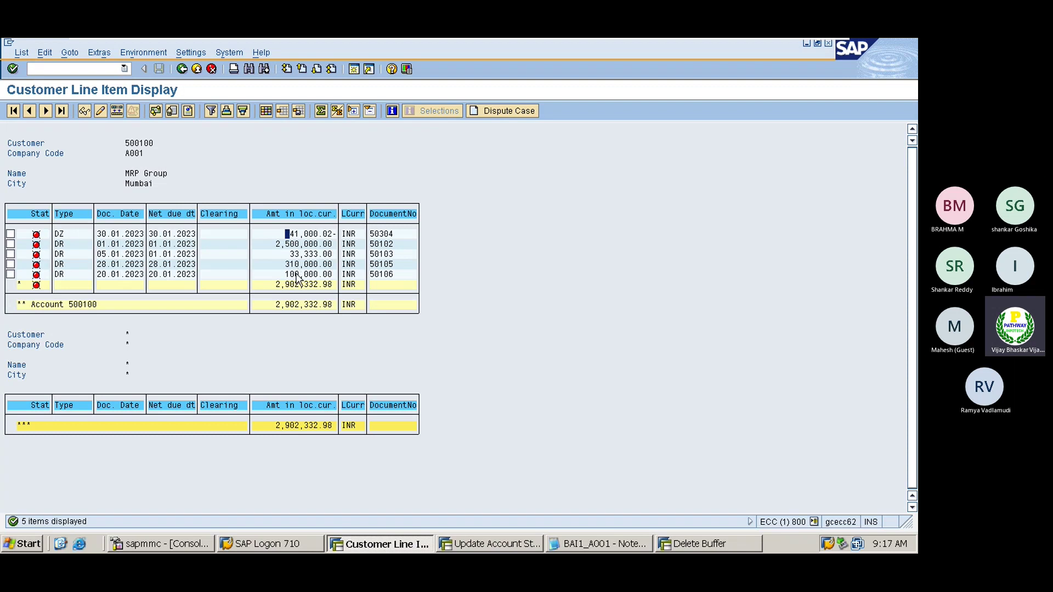
left_click(22, 52)
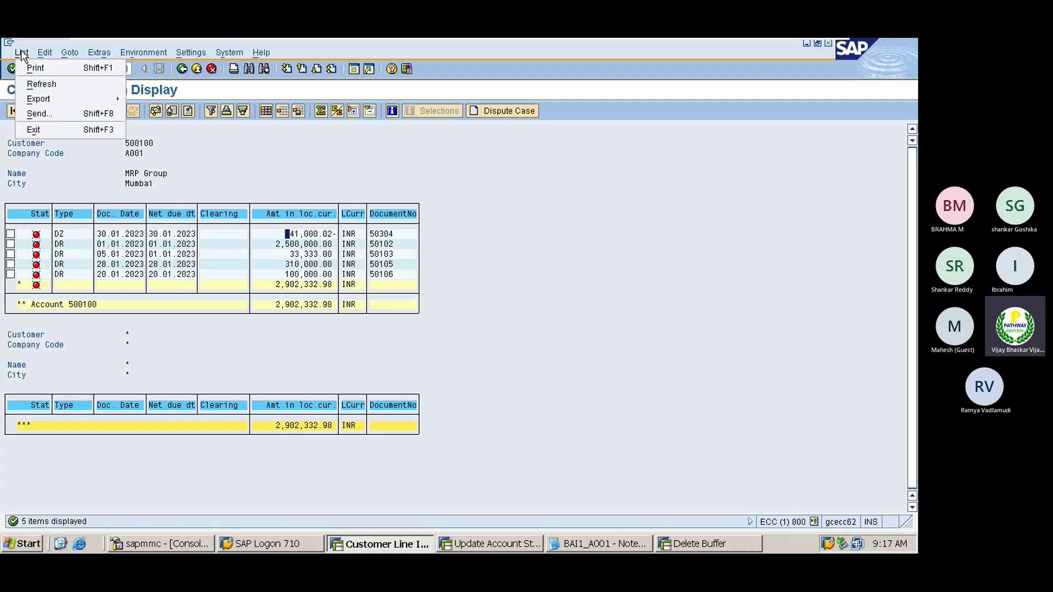
left_click(34, 85)
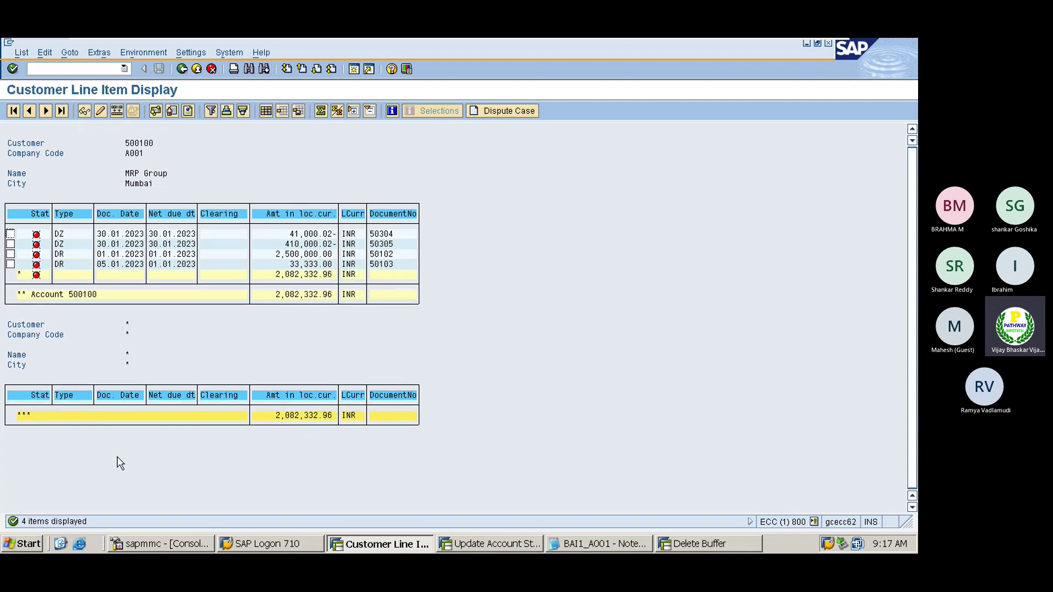
left_click(181, 69)
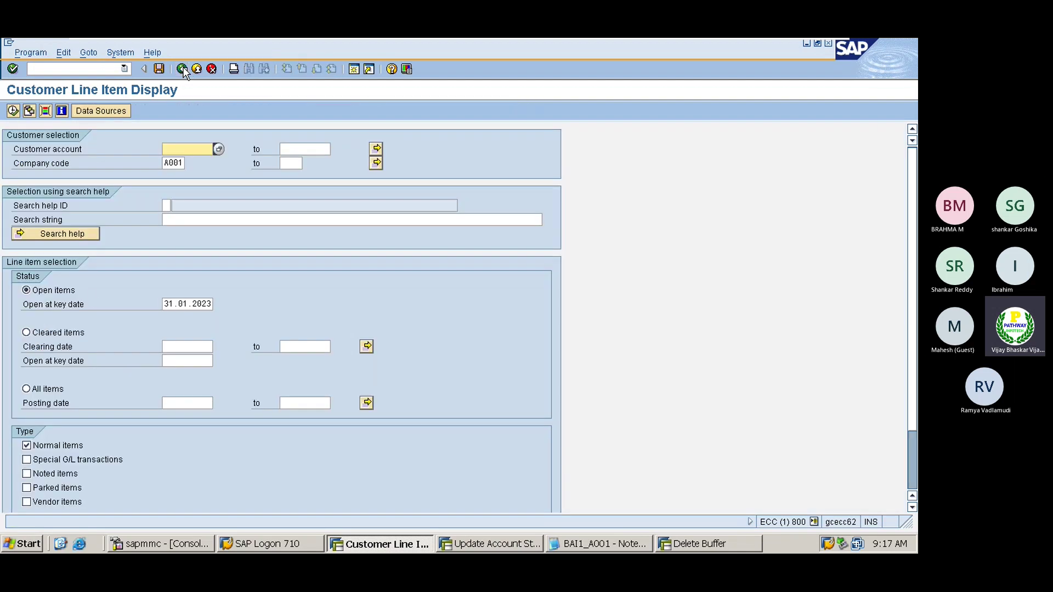
left_click(27, 389)
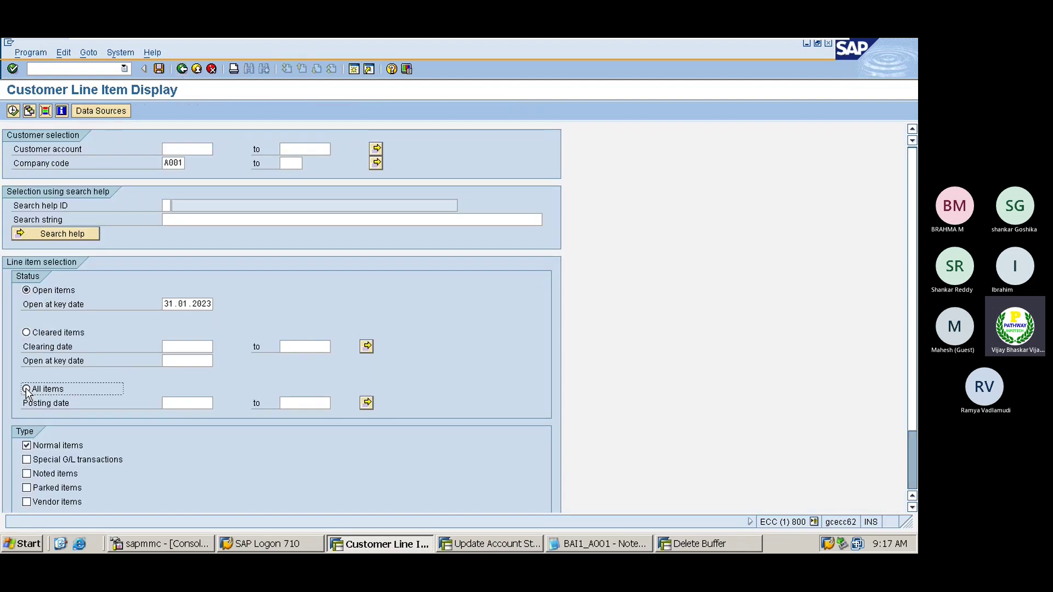
left_click(12, 112)
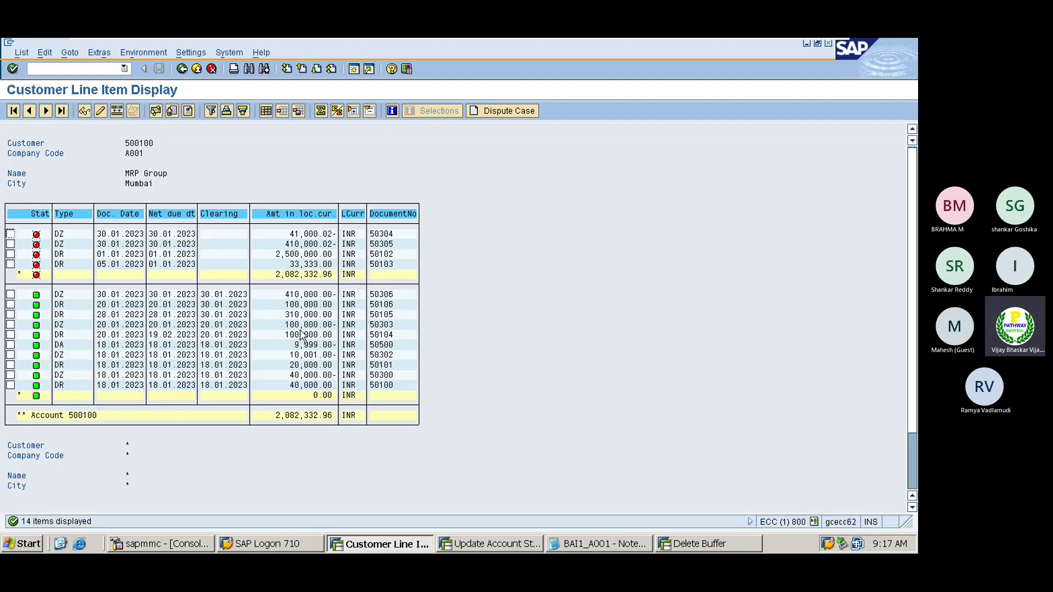
Copy the 100,000.00 (document 50303) and 310,000.00 (invoice 50105) amounts, then return to the posting log.
left_click_drag(285, 324, 333, 333)
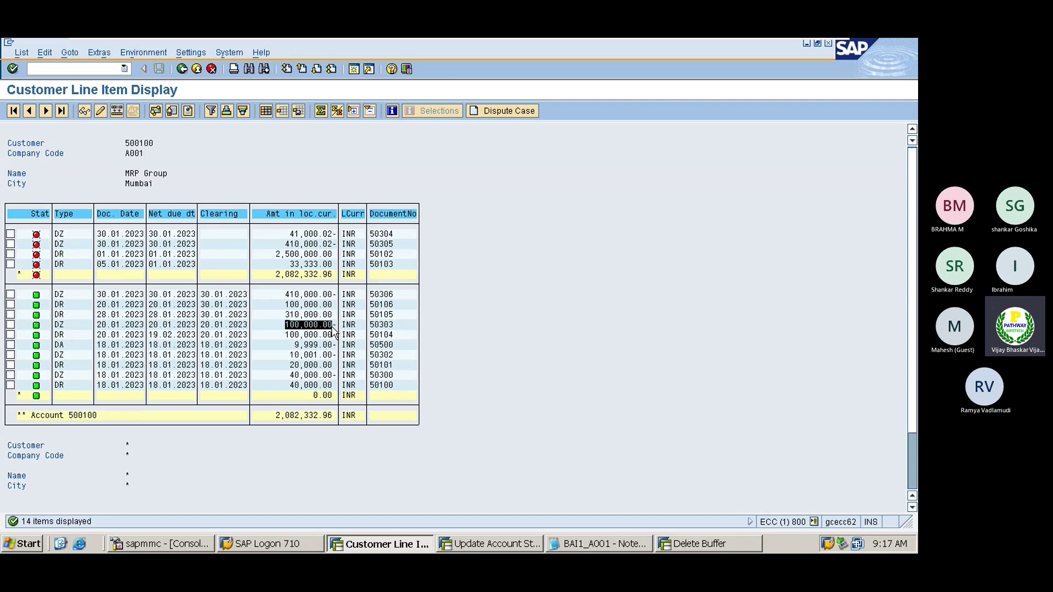
key("ctrl+c")
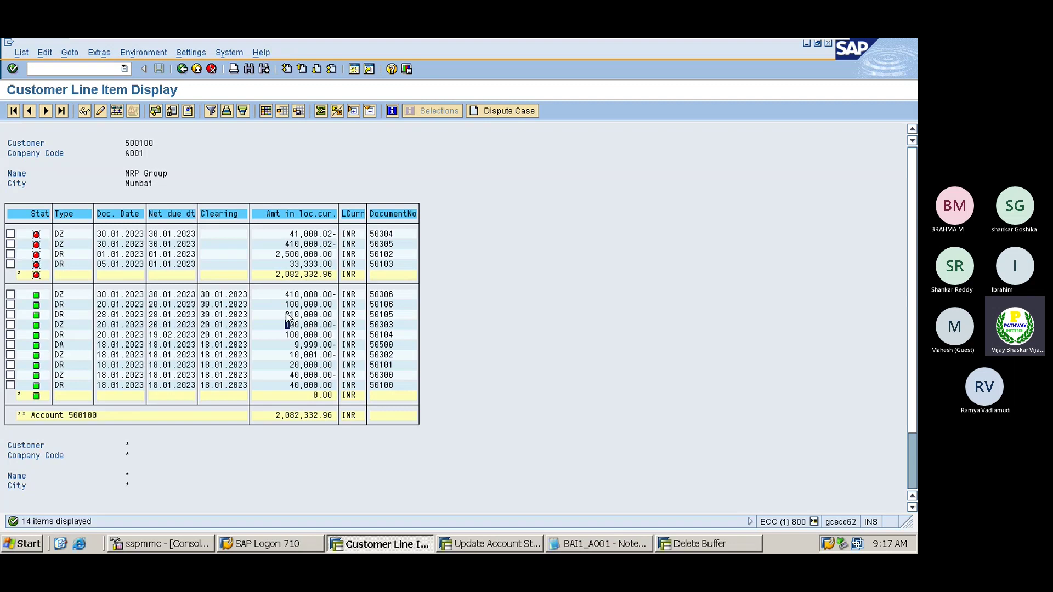
left_click_drag(286, 314, 328, 318)
key("ctrl+c")
left_click(475, 546)
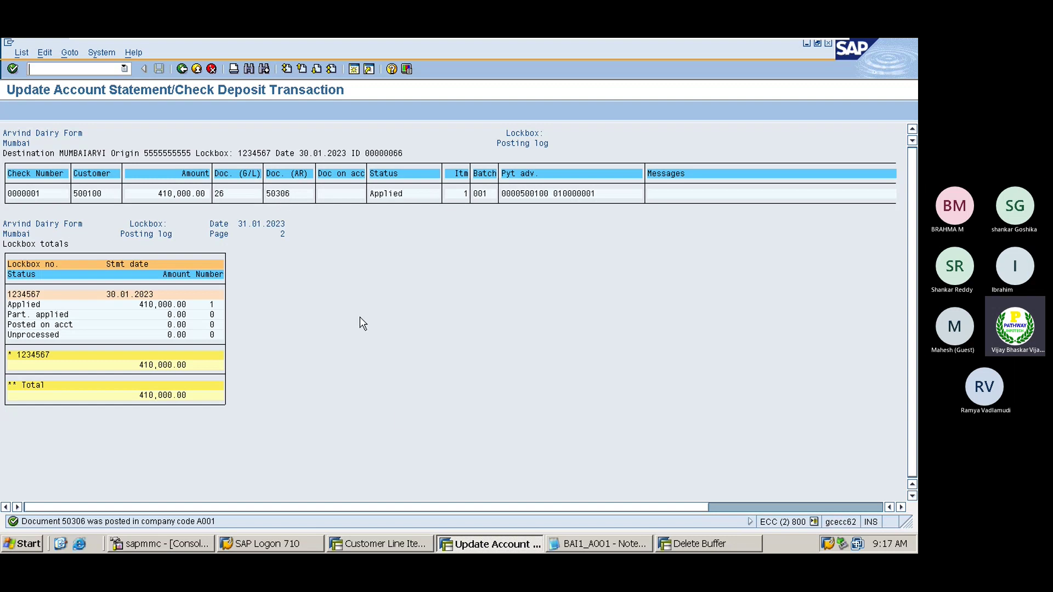
key("alt+Tab")
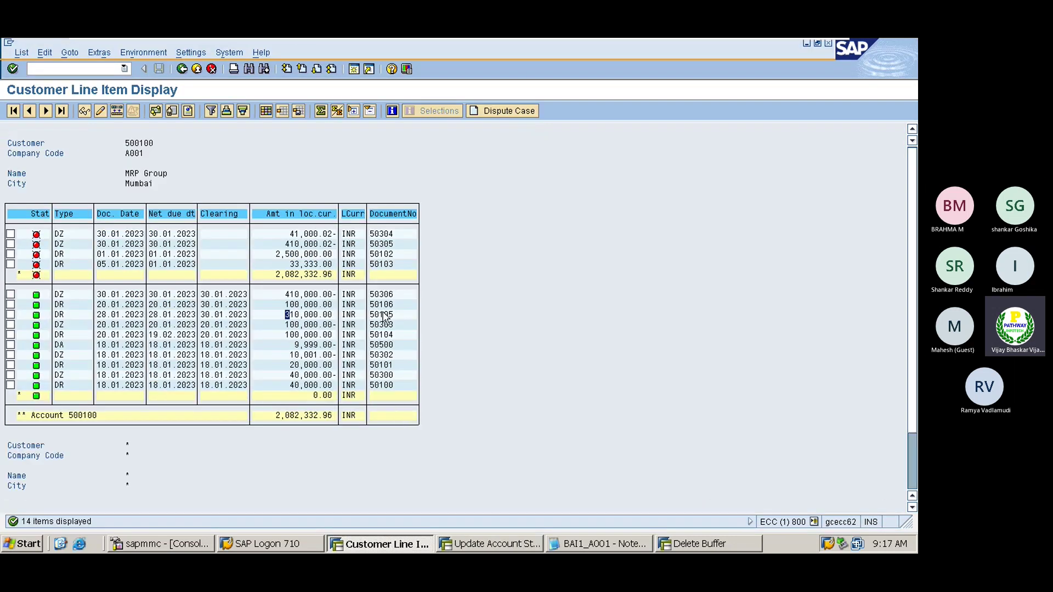
left_click(381, 295)
left_click(382, 305)
left_click(381, 295)
left_click(378, 305)
left_click(283, 314)
left_click_drag(283, 294, 340, 318)
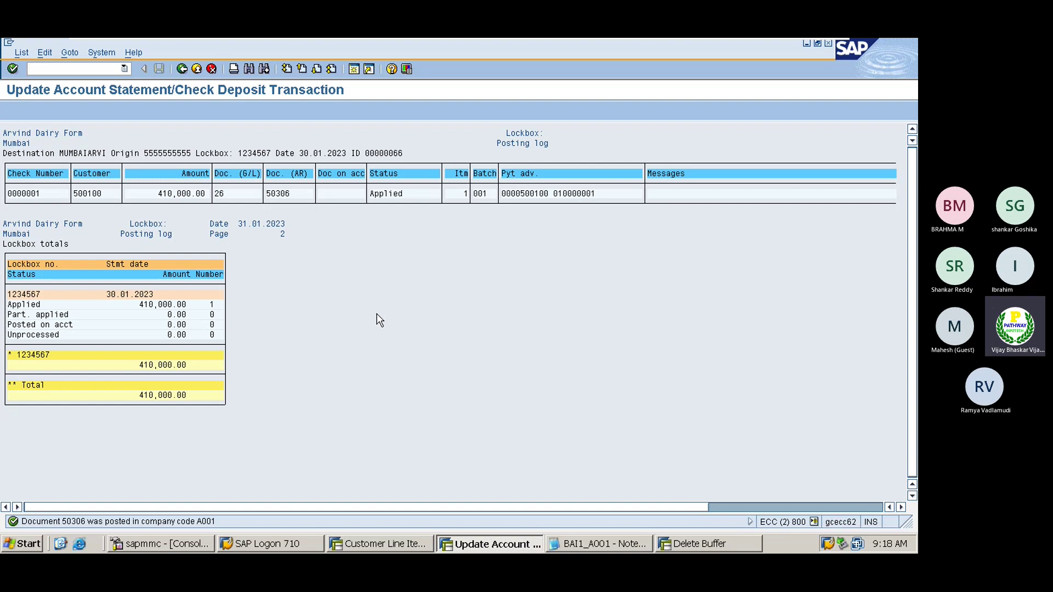
Display G/L document 26 for fiscal year 2022 using FB03.
left_click(697, 544)
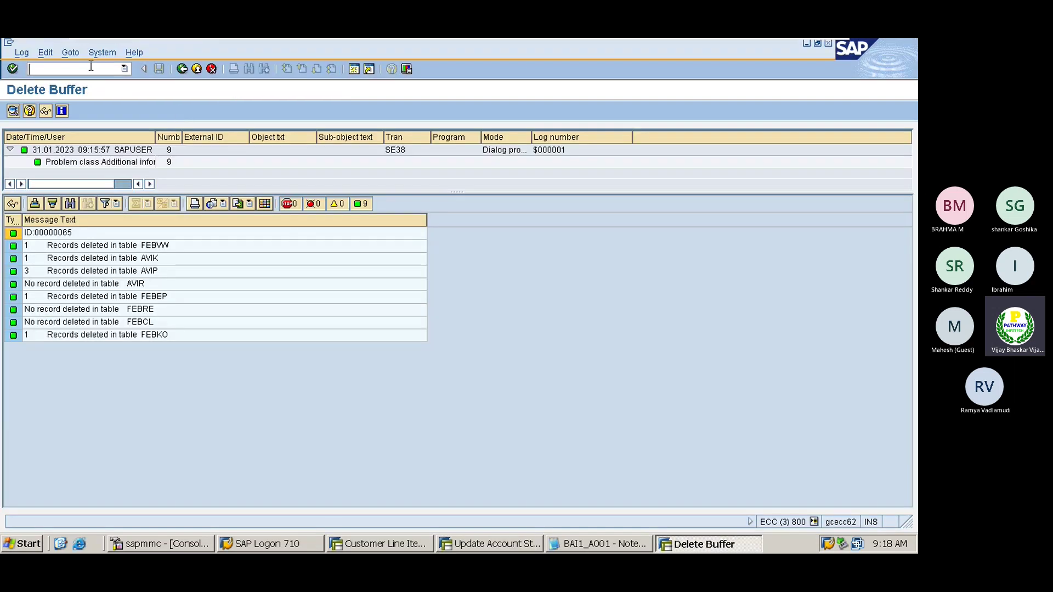
type("/nfb03")
key("Return")
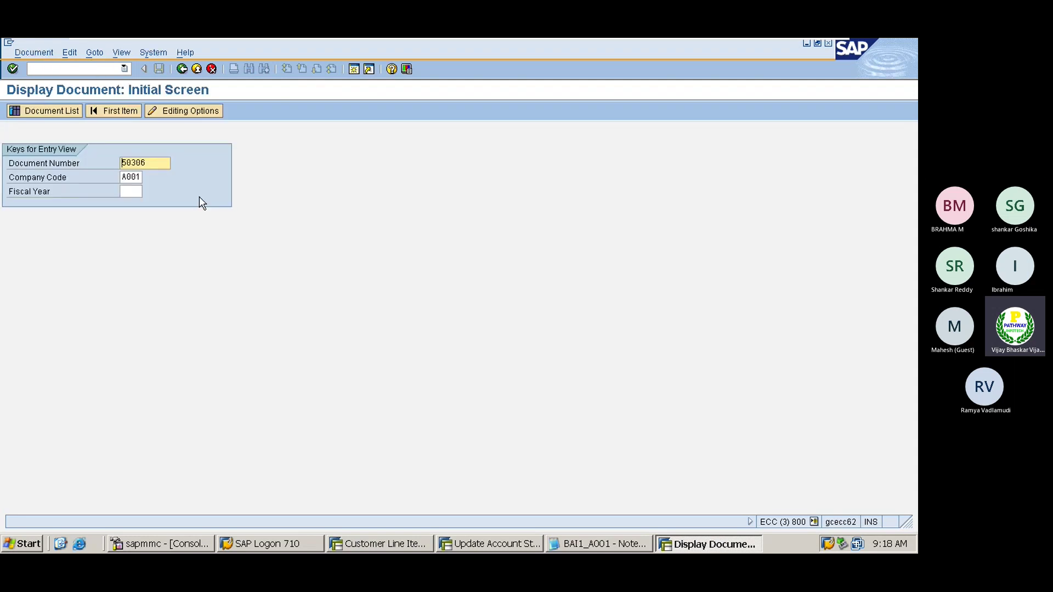
key("Delete")
key("Delete")
key("Delete")
key("Delete")
type("26")
key("Tab")
key("Tab")
type("2022")
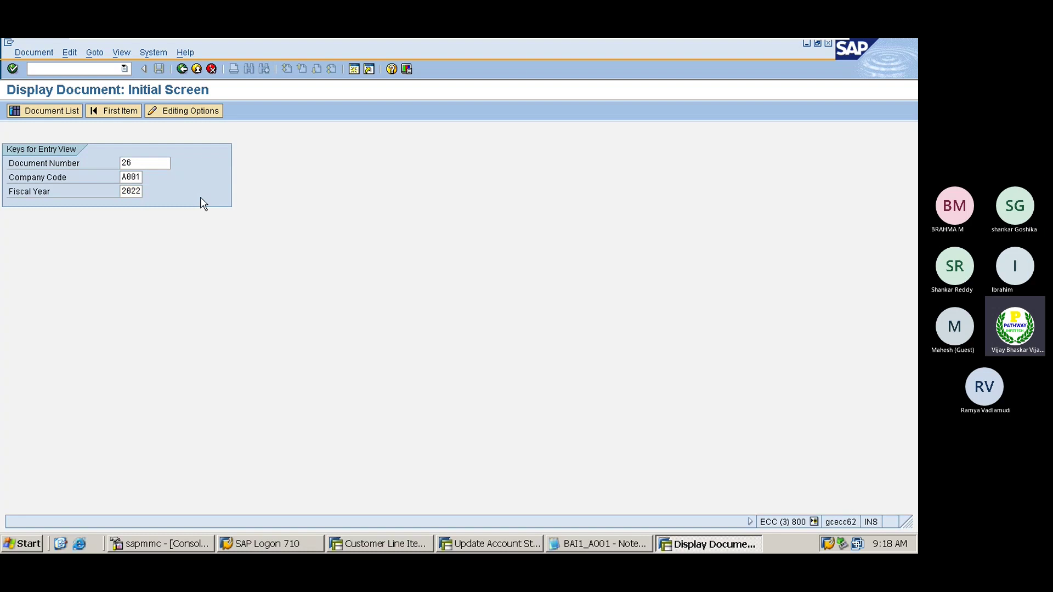
key("Return")
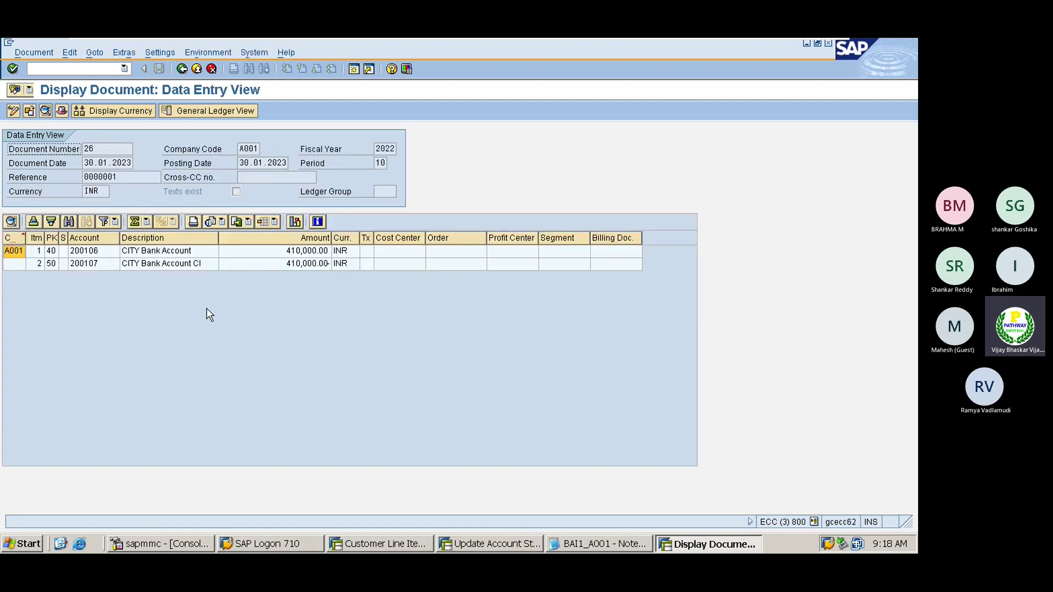
Inspect the CITY Bank debit and clearing credit lines, widening the Description column.
left_click(142, 252)
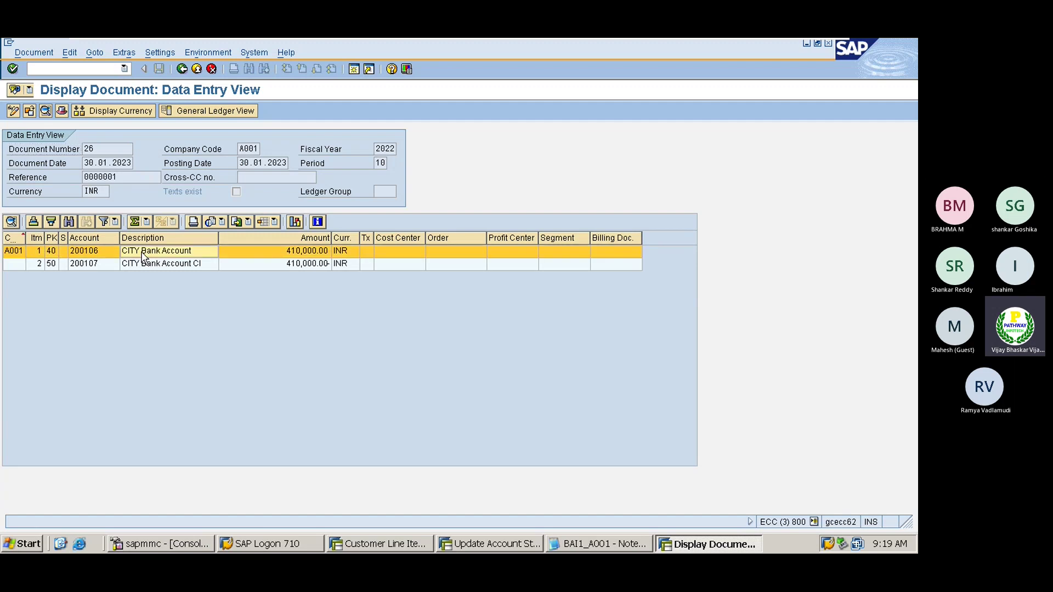
left_click(188, 264)
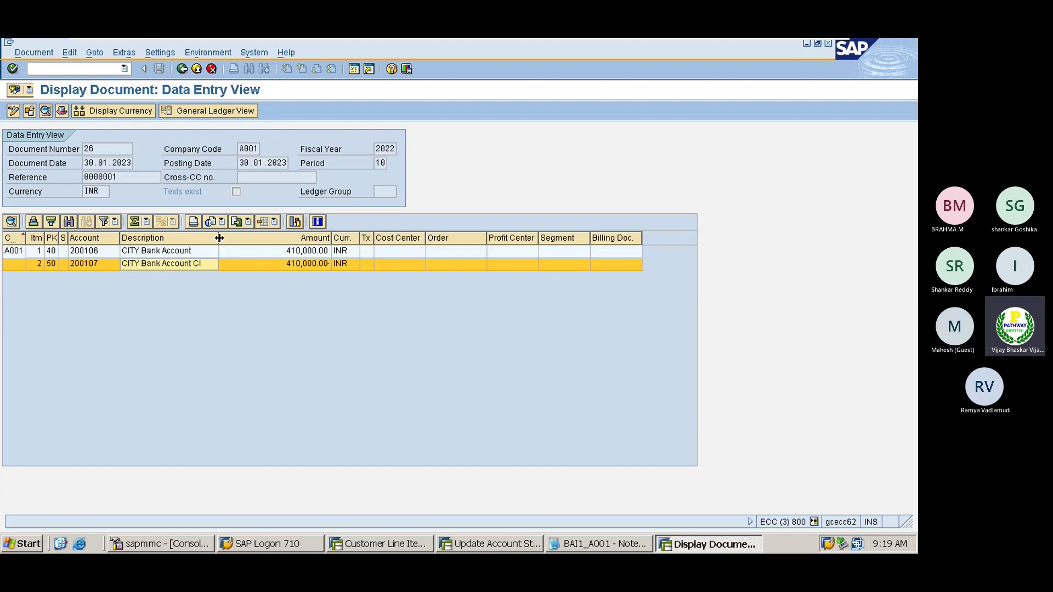
left_click_drag(219, 237, 251, 237)
left_click(152, 254)
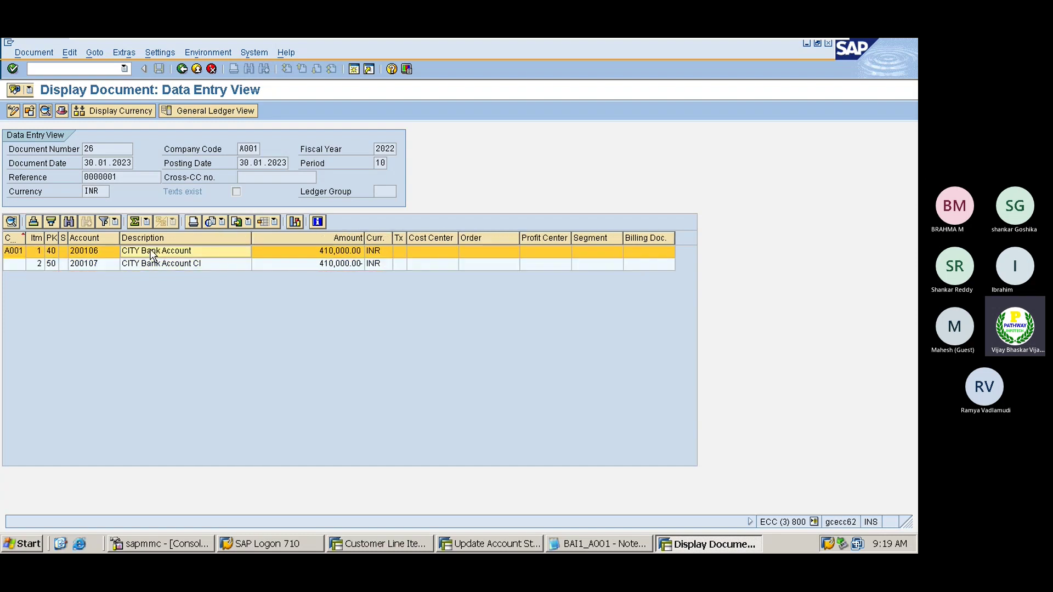
left_click(154, 265)
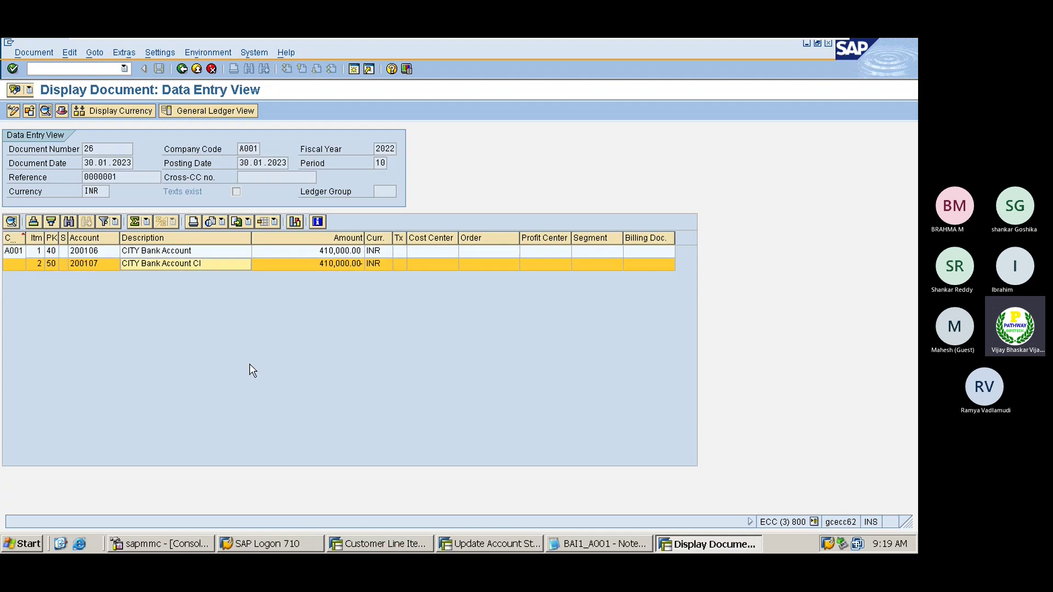
left_click(476, 541)
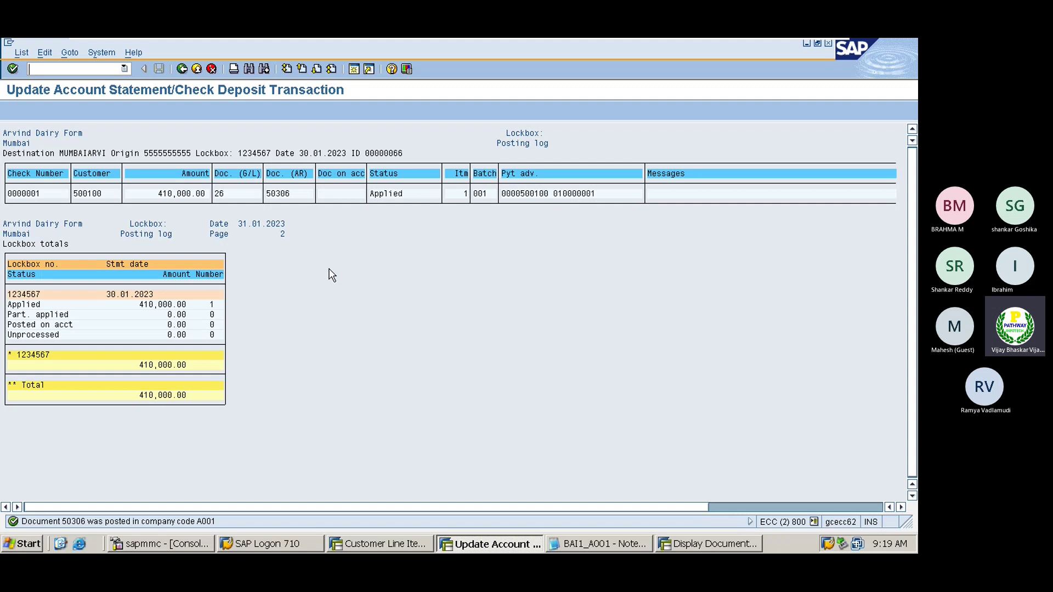
Glance at document 26 and customer 500100's items, then go back twice to the imported-checks log.
left_click(697, 542)
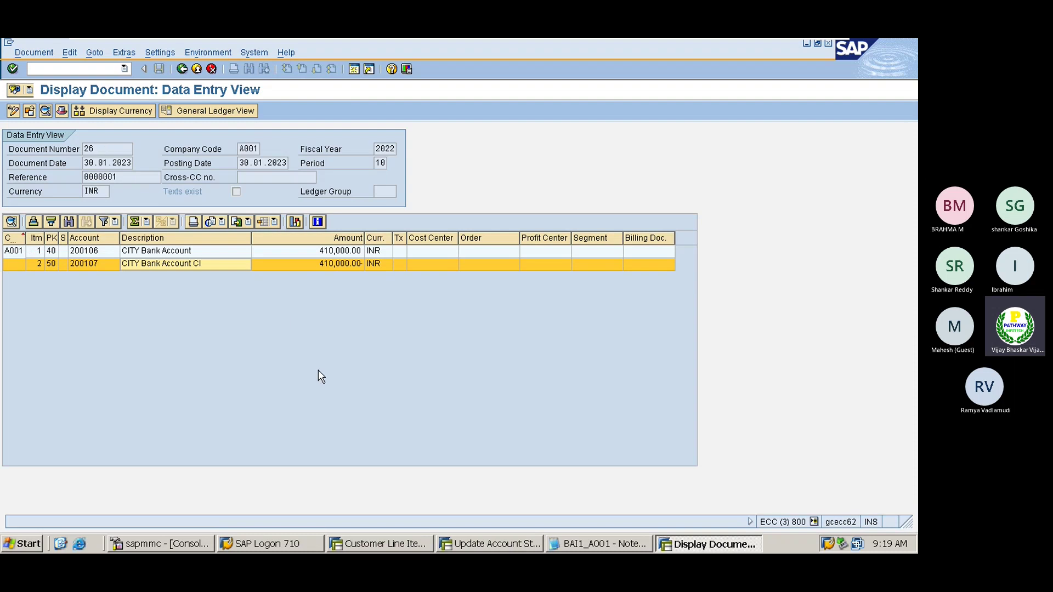
key("alt+Tab")
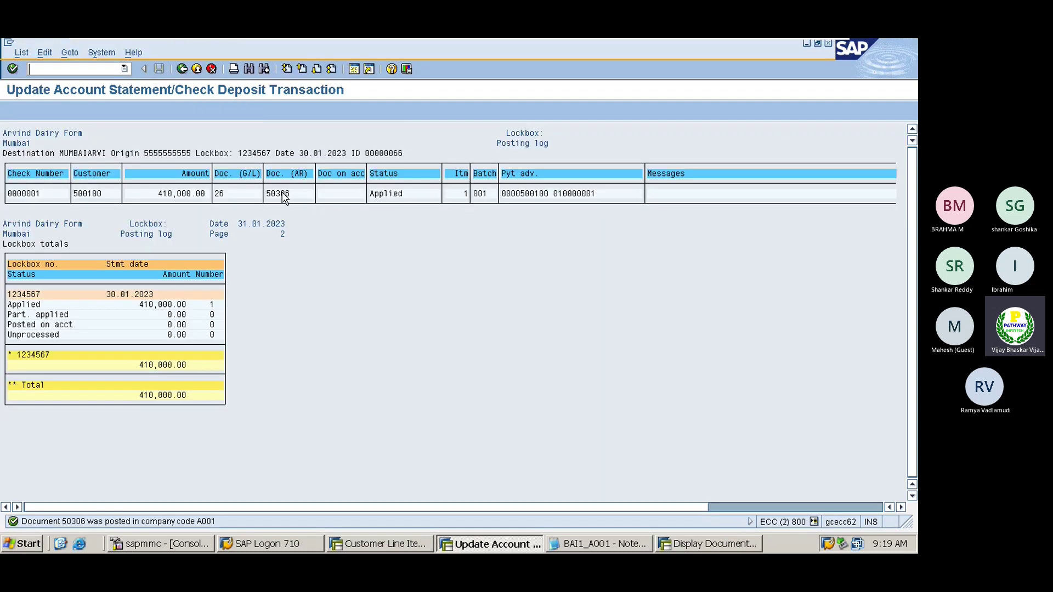
left_click(369, 545)
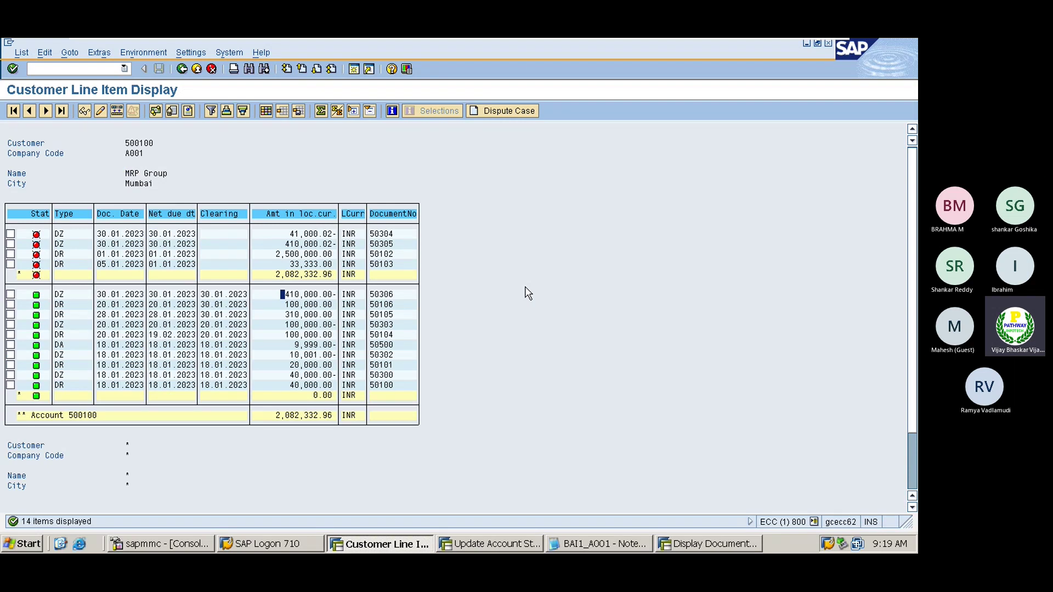
key("alt+Tab")
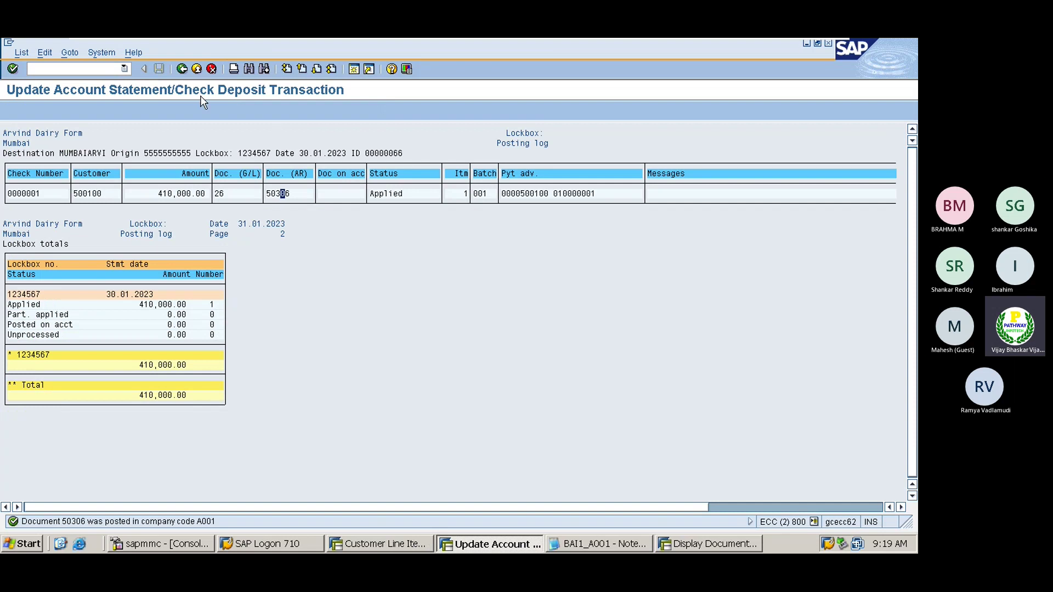
left_click(181, 69)
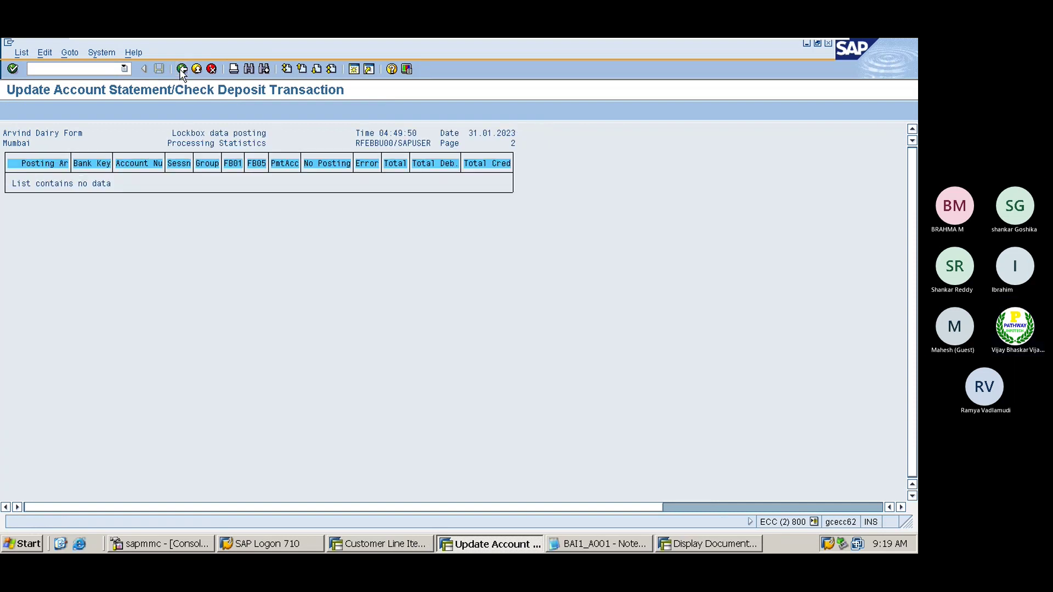
left_click(181, 69)
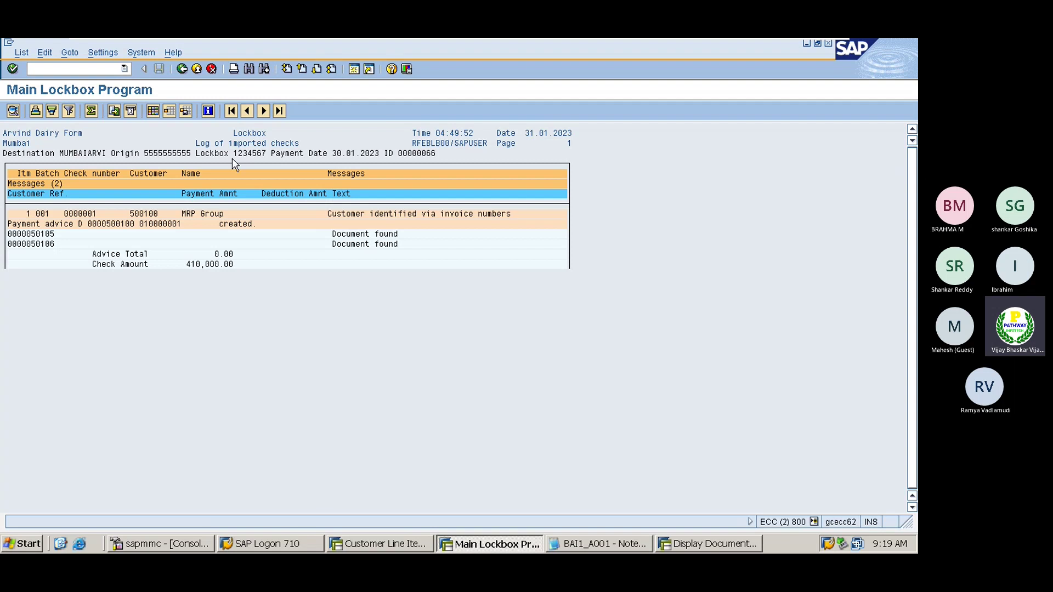
Rerun the lockbox import, which reports it's already in bank data storage, then bring up the BAI1_A001 file.
left_click(182, 70)
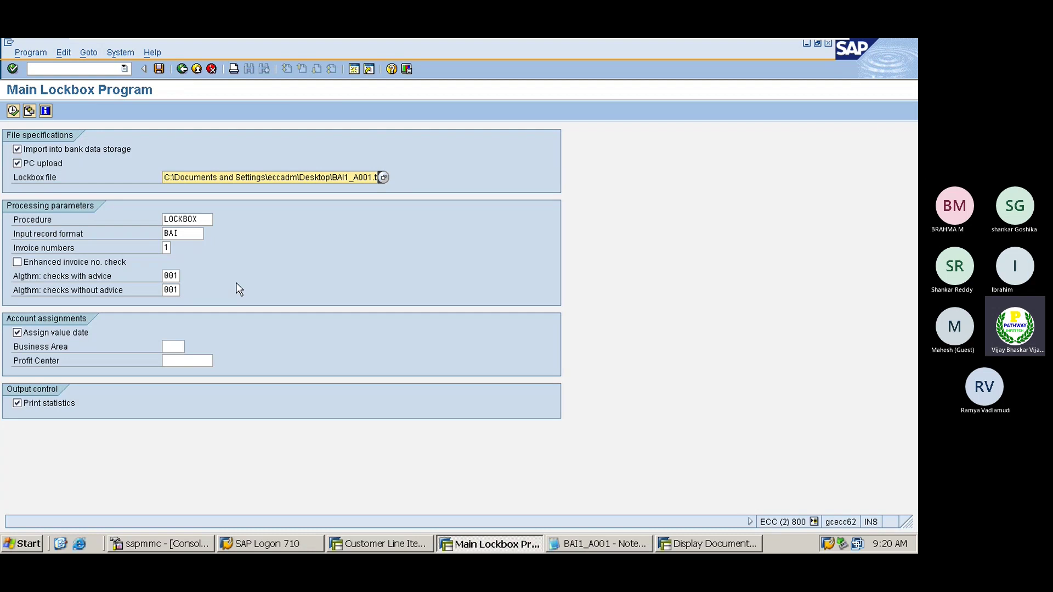
left_click(12, 110)
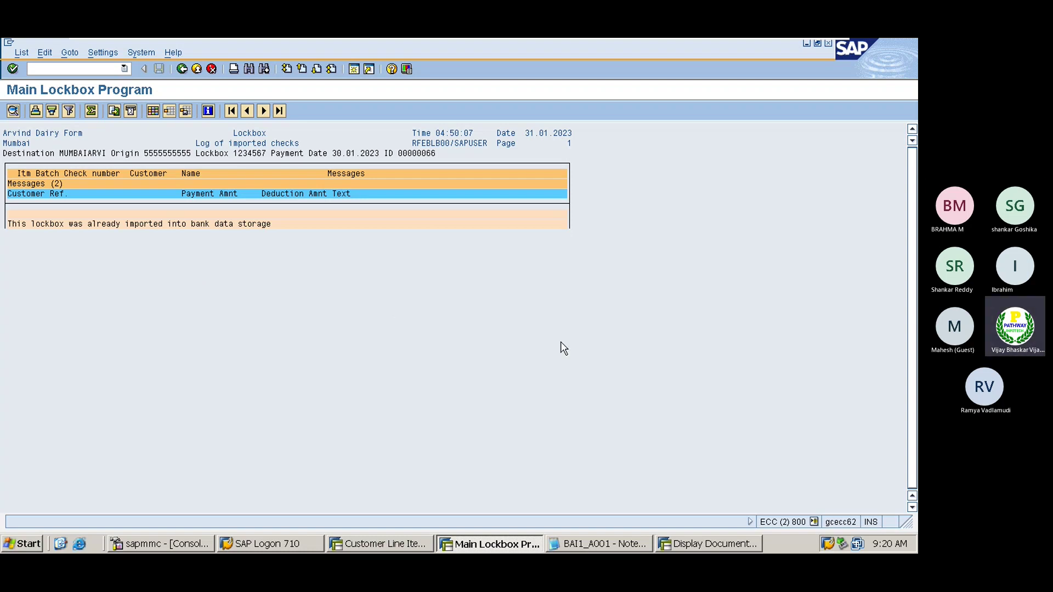
left_click(585, 542)
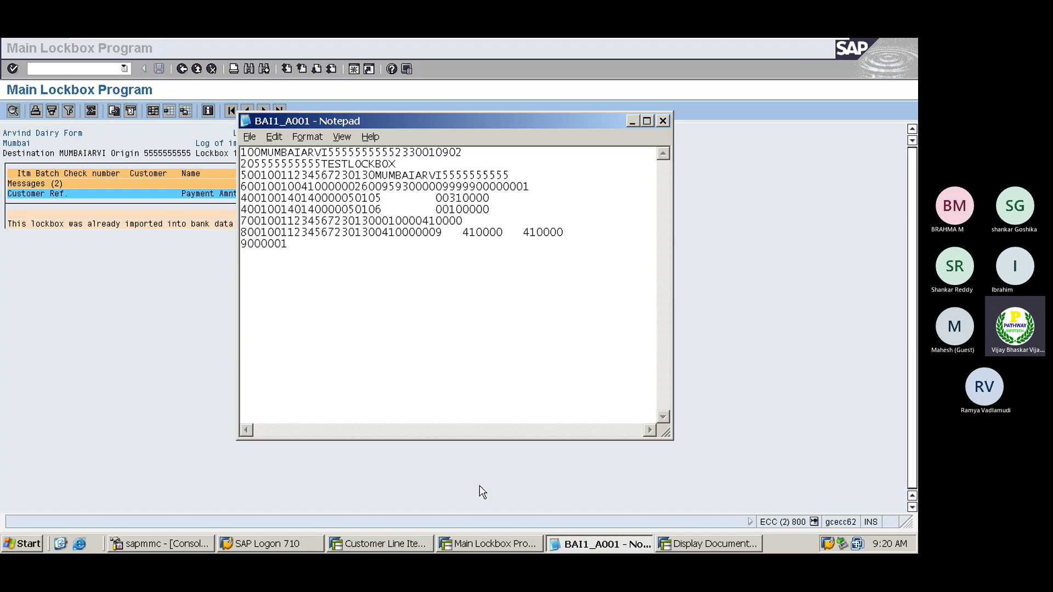
Cancel a Save As of BAI1_A001 and close Notepad without saving, back to the SAP log.
key("Up")
left_click(311, 248)
left_click(250, 137)
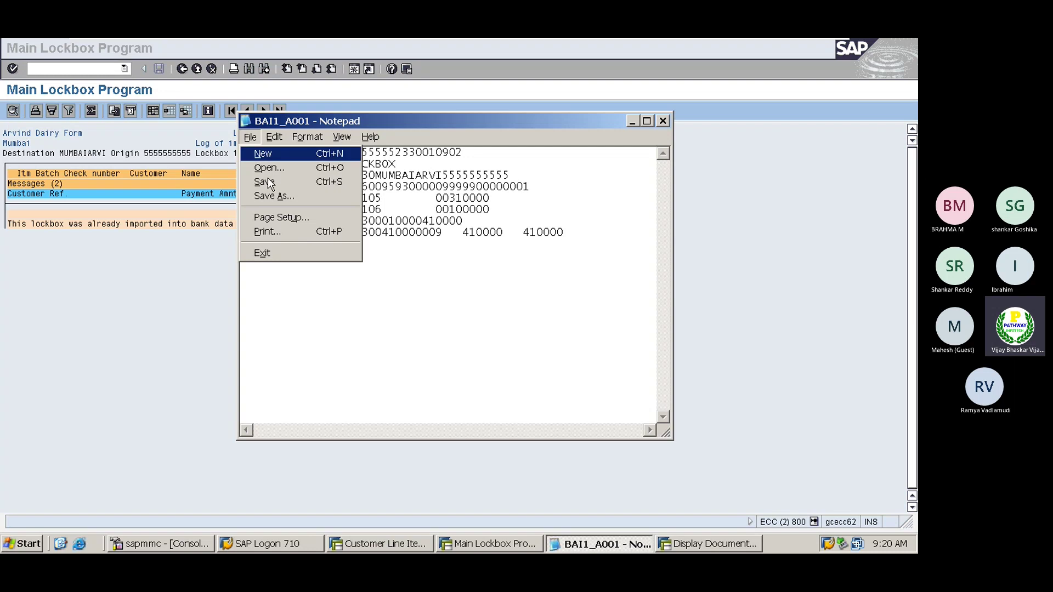
left_click(271, 196)
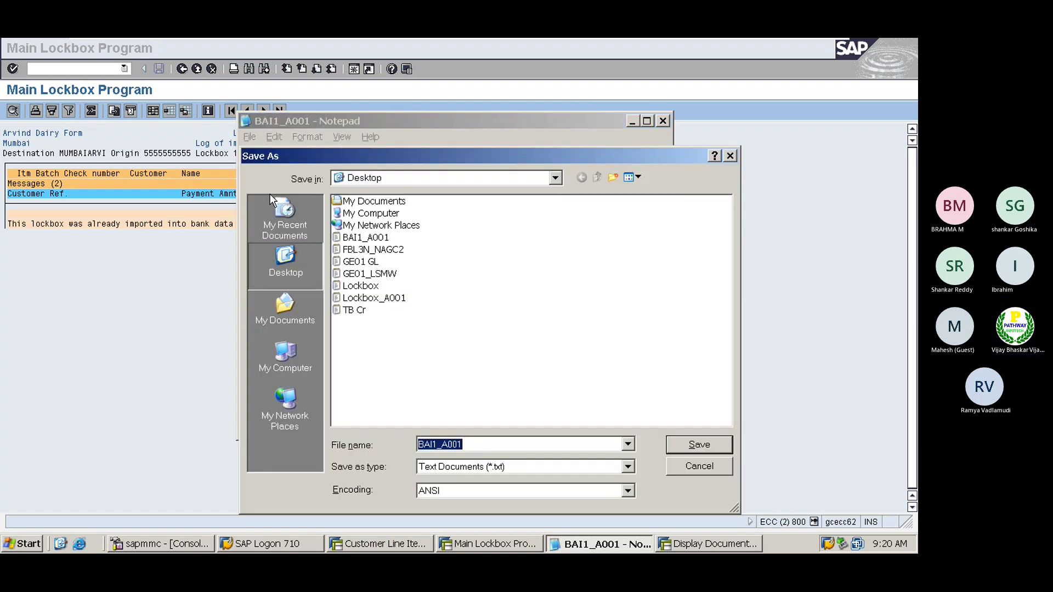
left_click(700, 465)
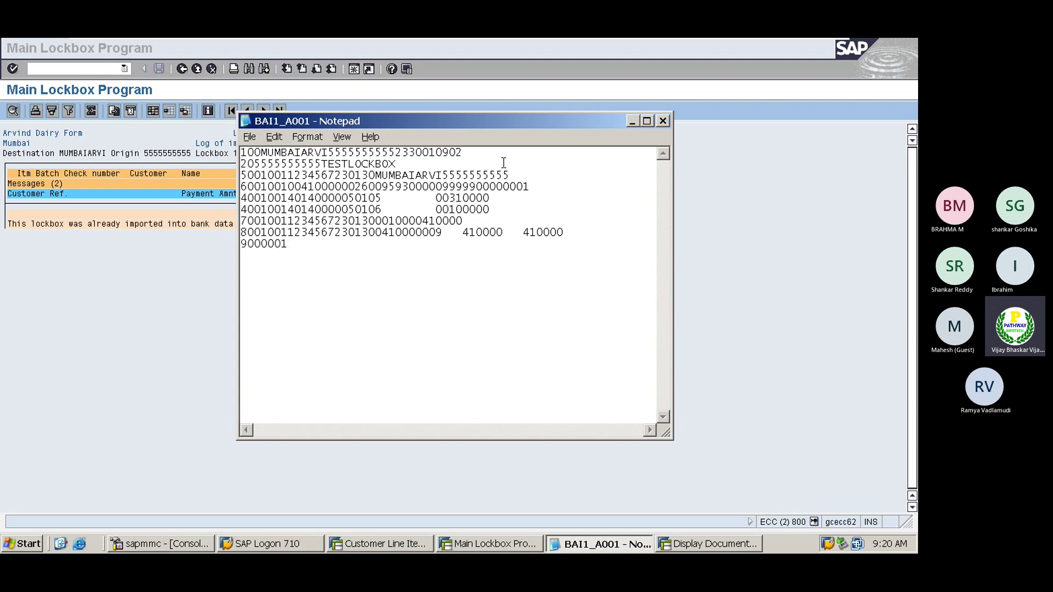
left_click(663, 124)
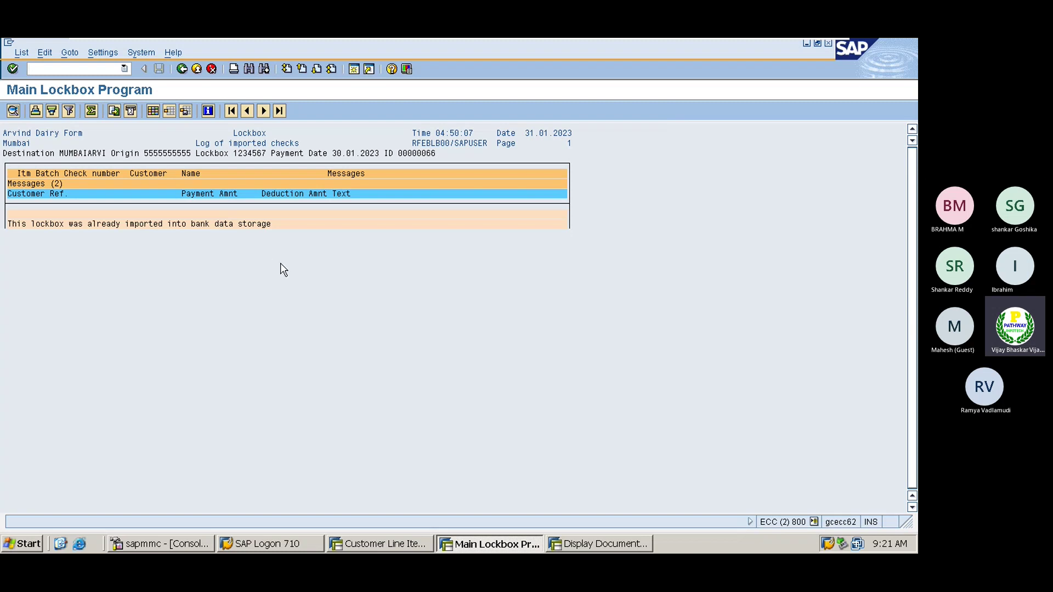
Minimize the VM console to reveal the Excel notes and select cell B919.
mouse_move(580, 46)
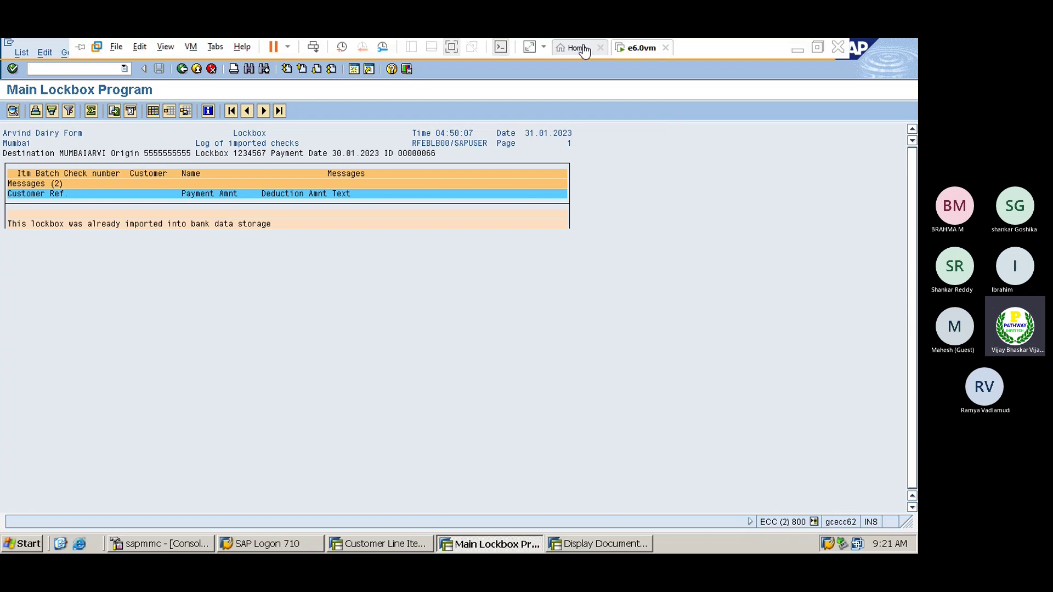
left_click(798, 47)
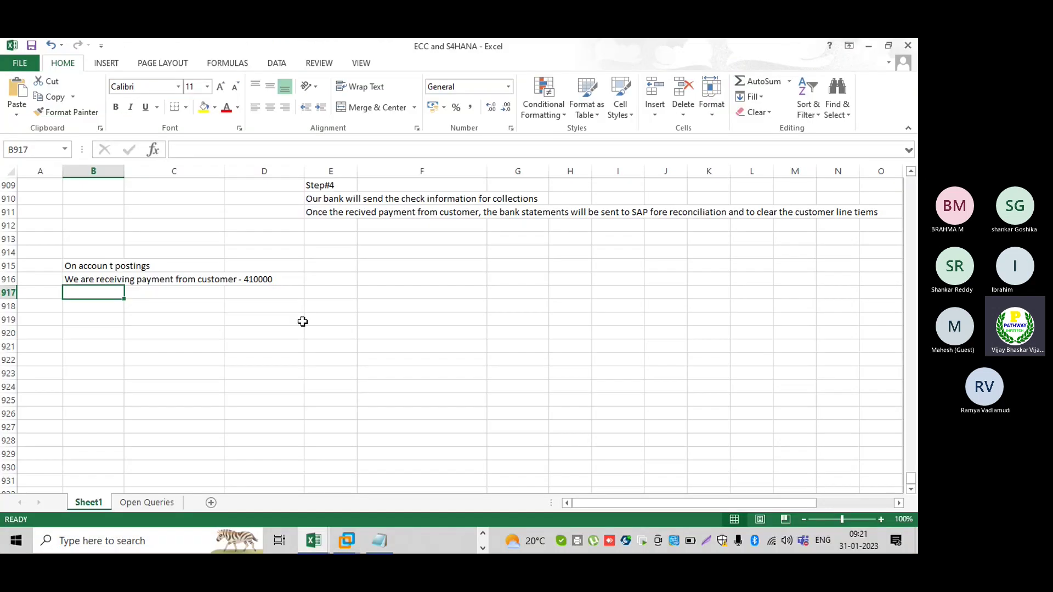
left_click(80, 316)
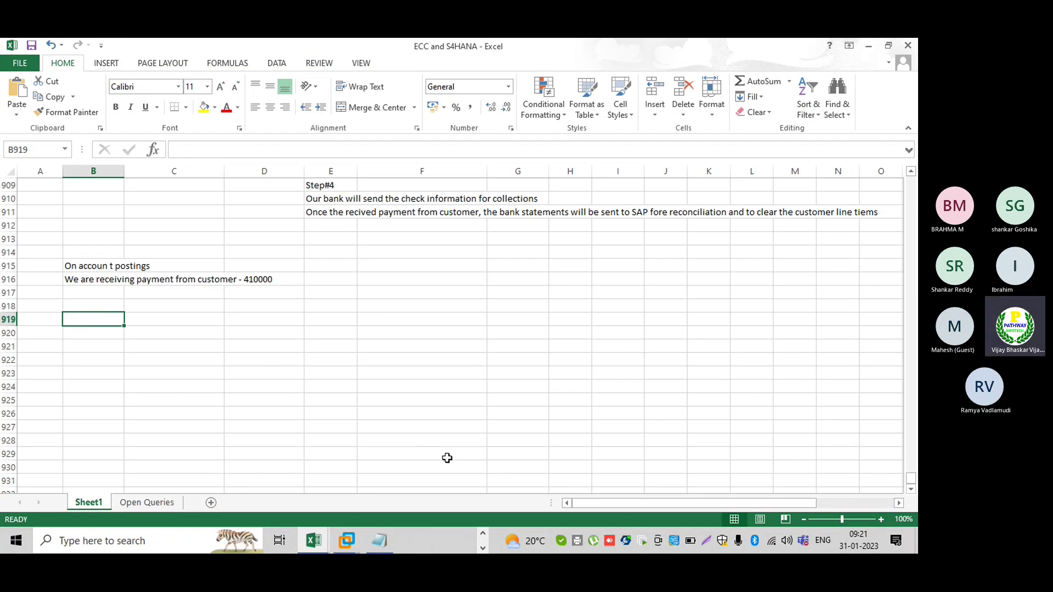
Check the Teams meeting window, dismiss its transcript panel and recording notice, then select Excel cell C918.
left_click(482, 547)
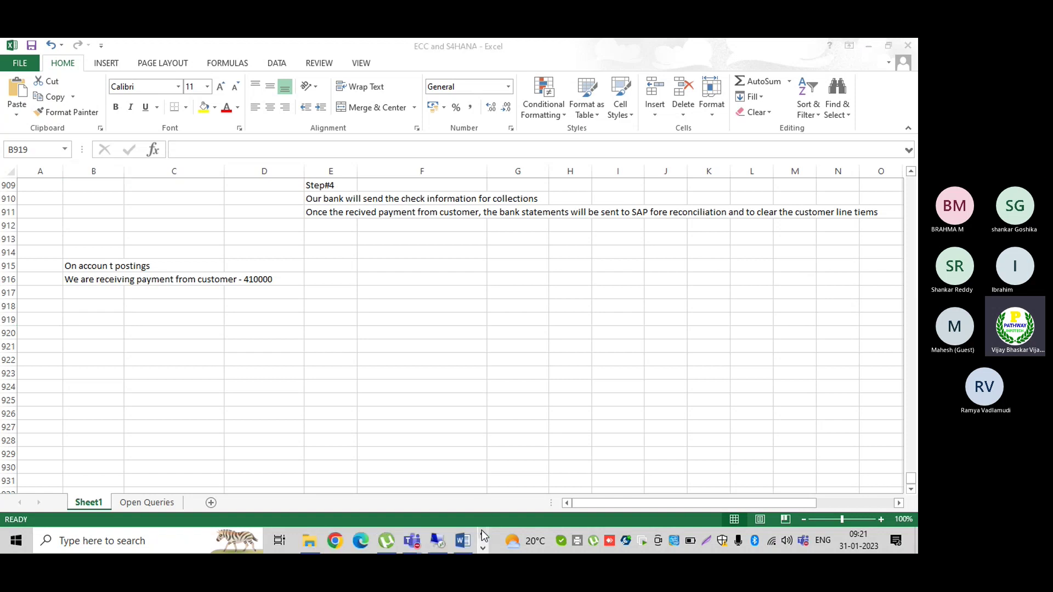
mouse_move(414, 551)
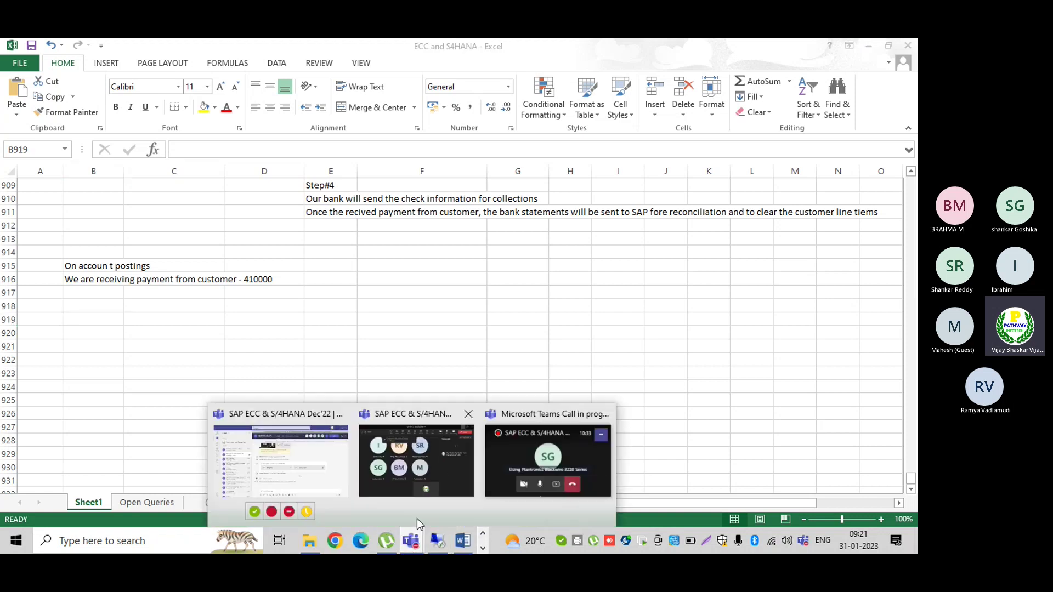
left_click(440, 463)
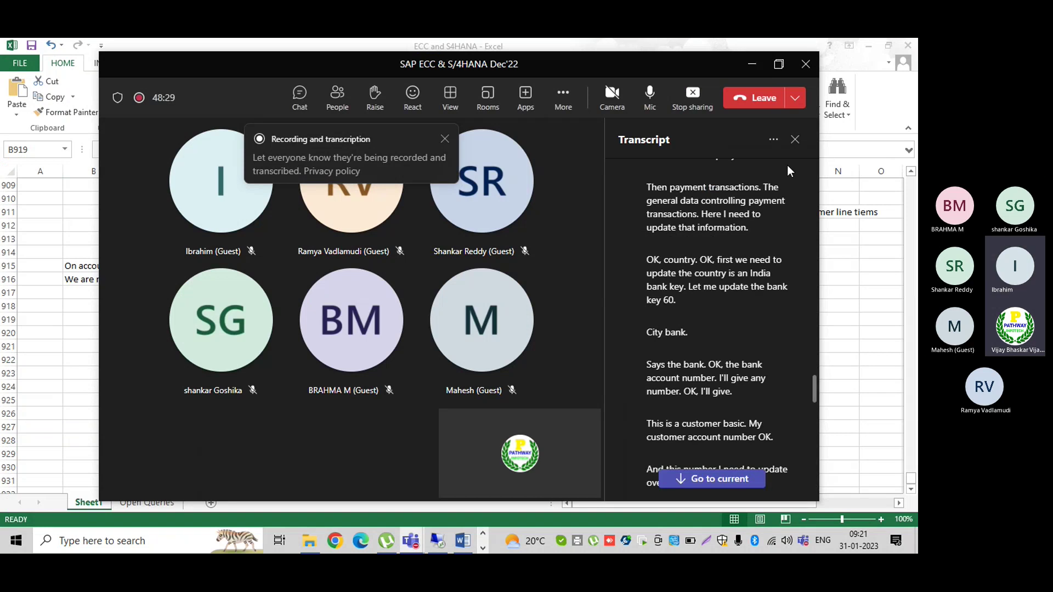
left_click(795, 141)
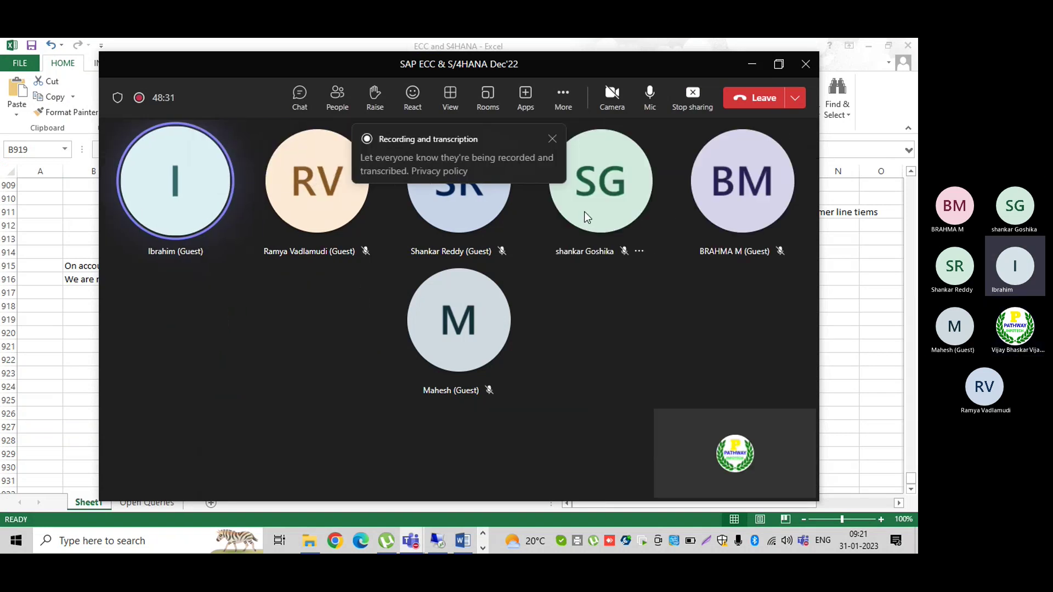
left_click(552, 140)
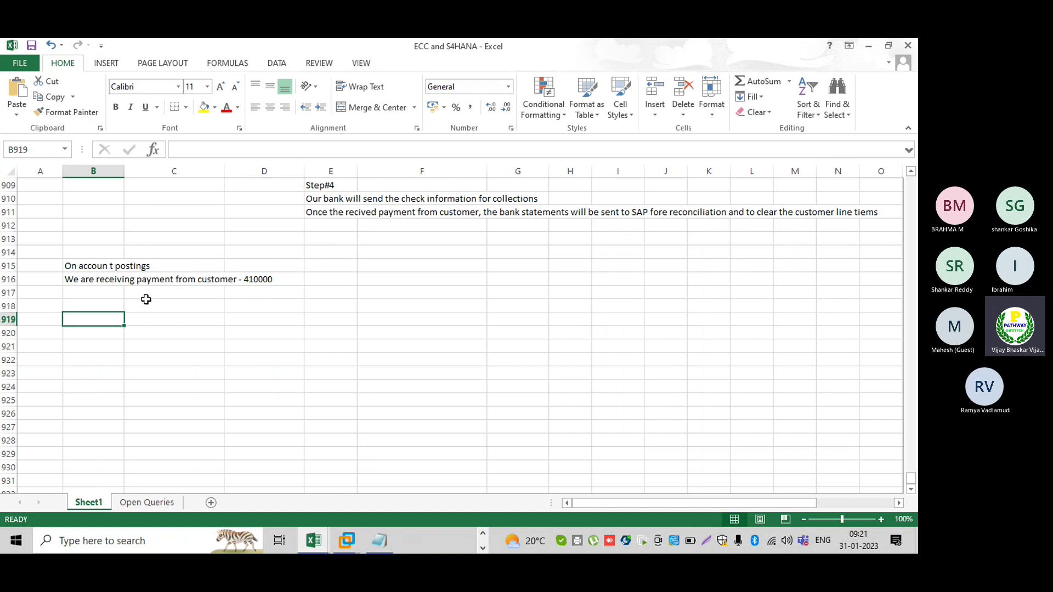
left_click(139, 306)
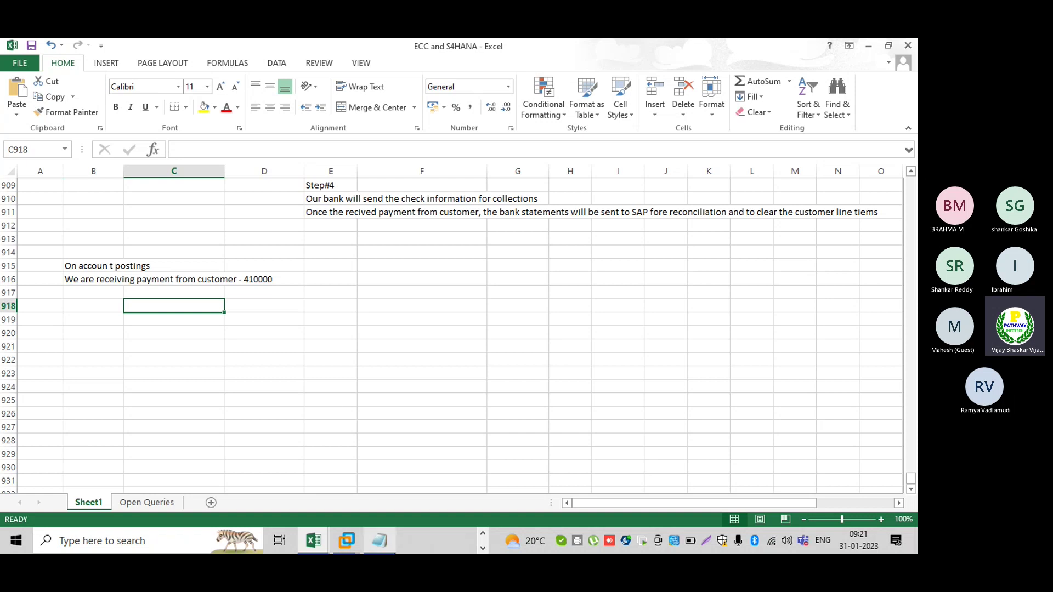
left_click(377, 551)
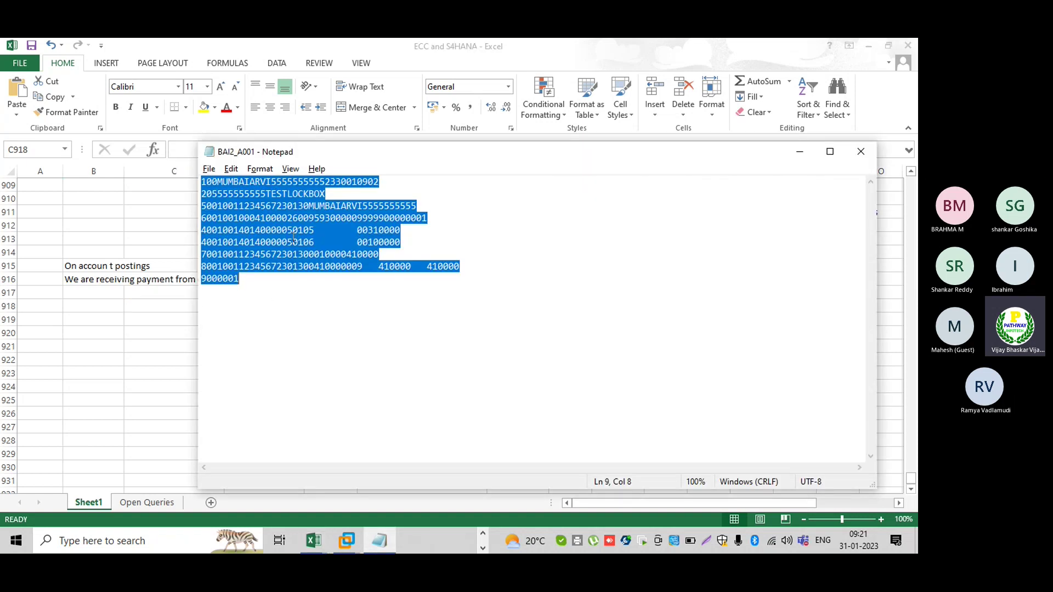
left_click(303, 231)
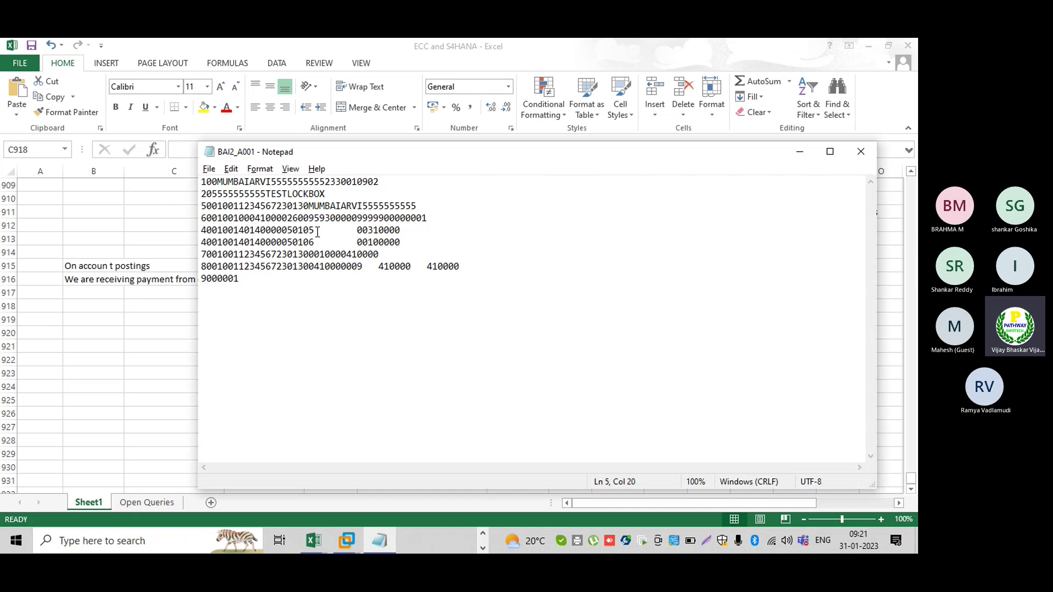
left_click(316, 230)
left_click(137, 328)
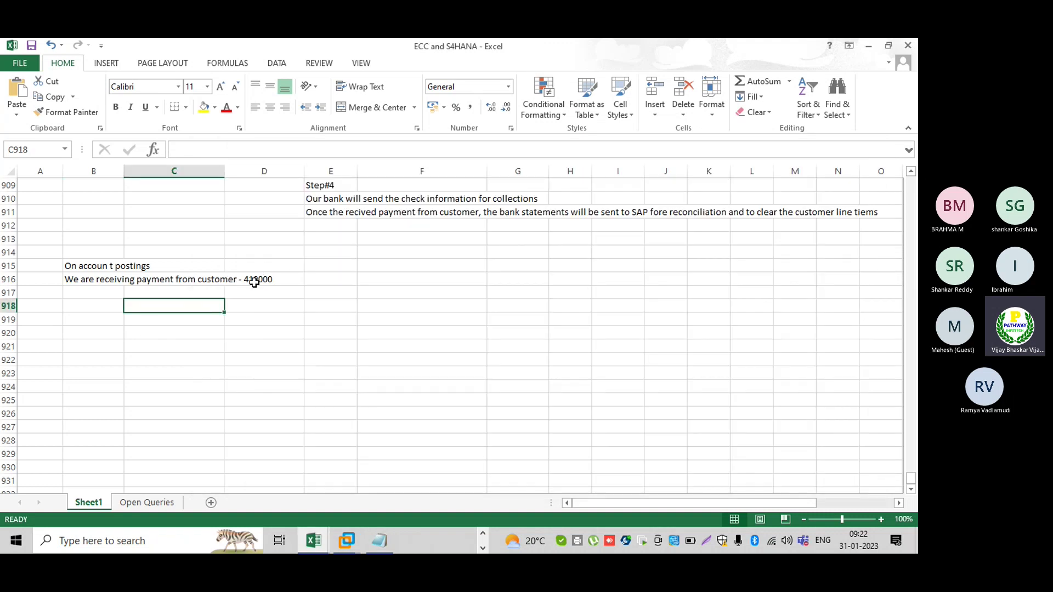